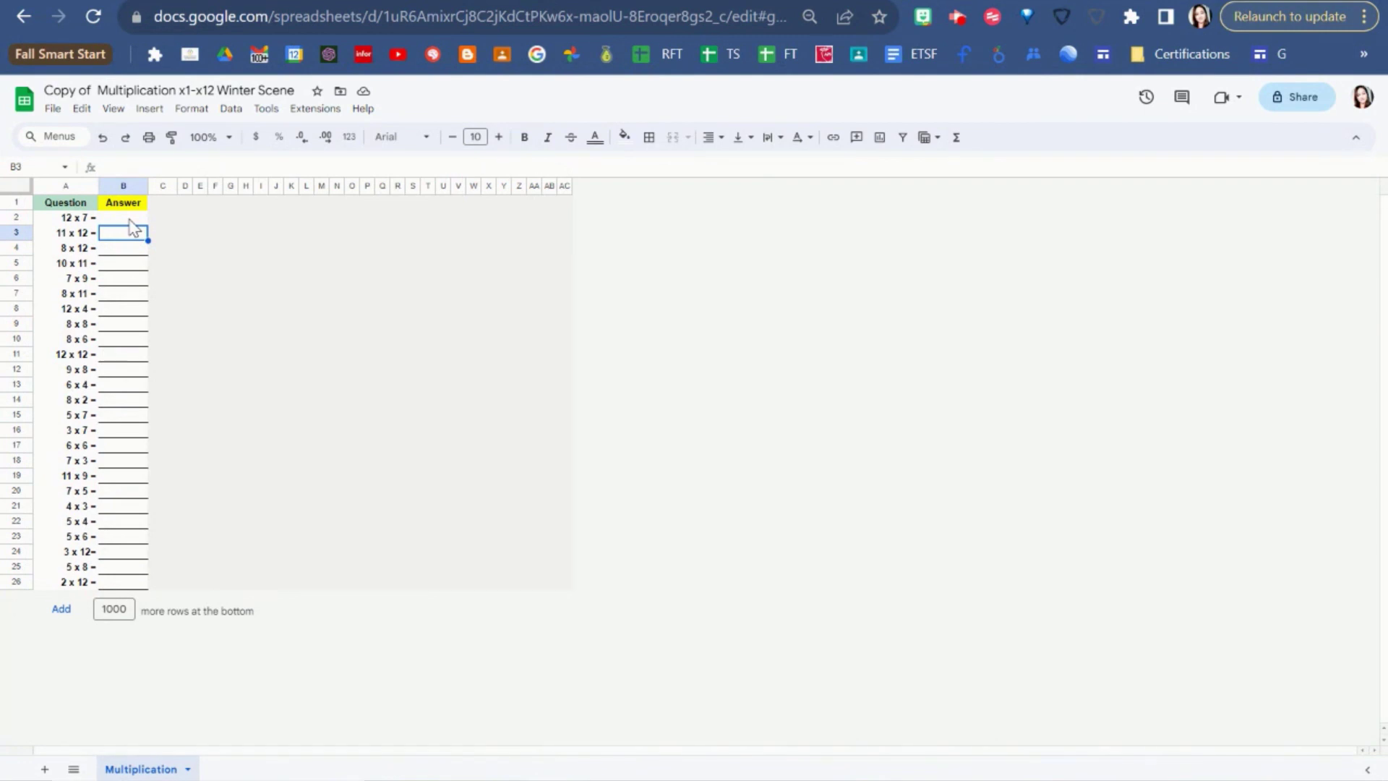
Try 63 as the answer to 12 x 7 in B2, and undo the entry
left_click(129, 220)
type("6")
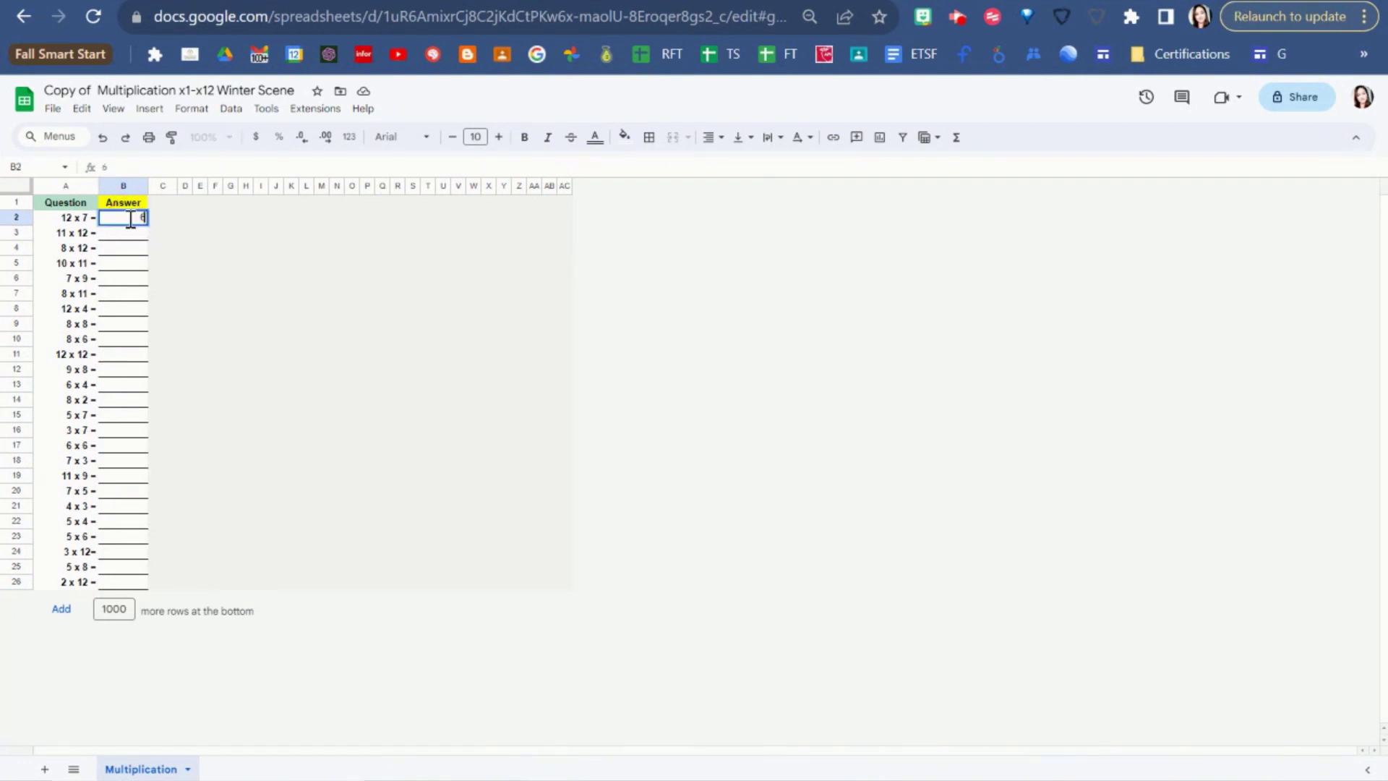
type("3")
left_click(217, 247)
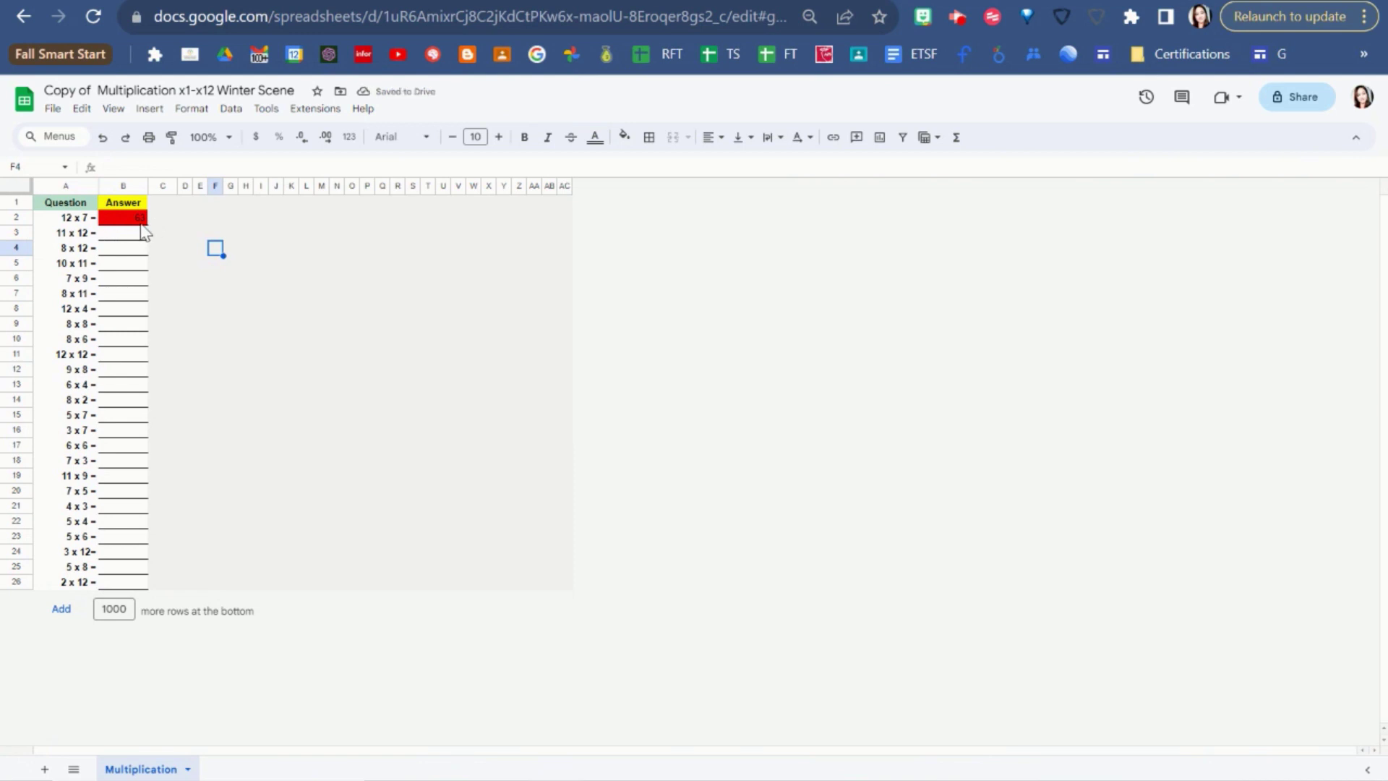
key("ctrl+z")
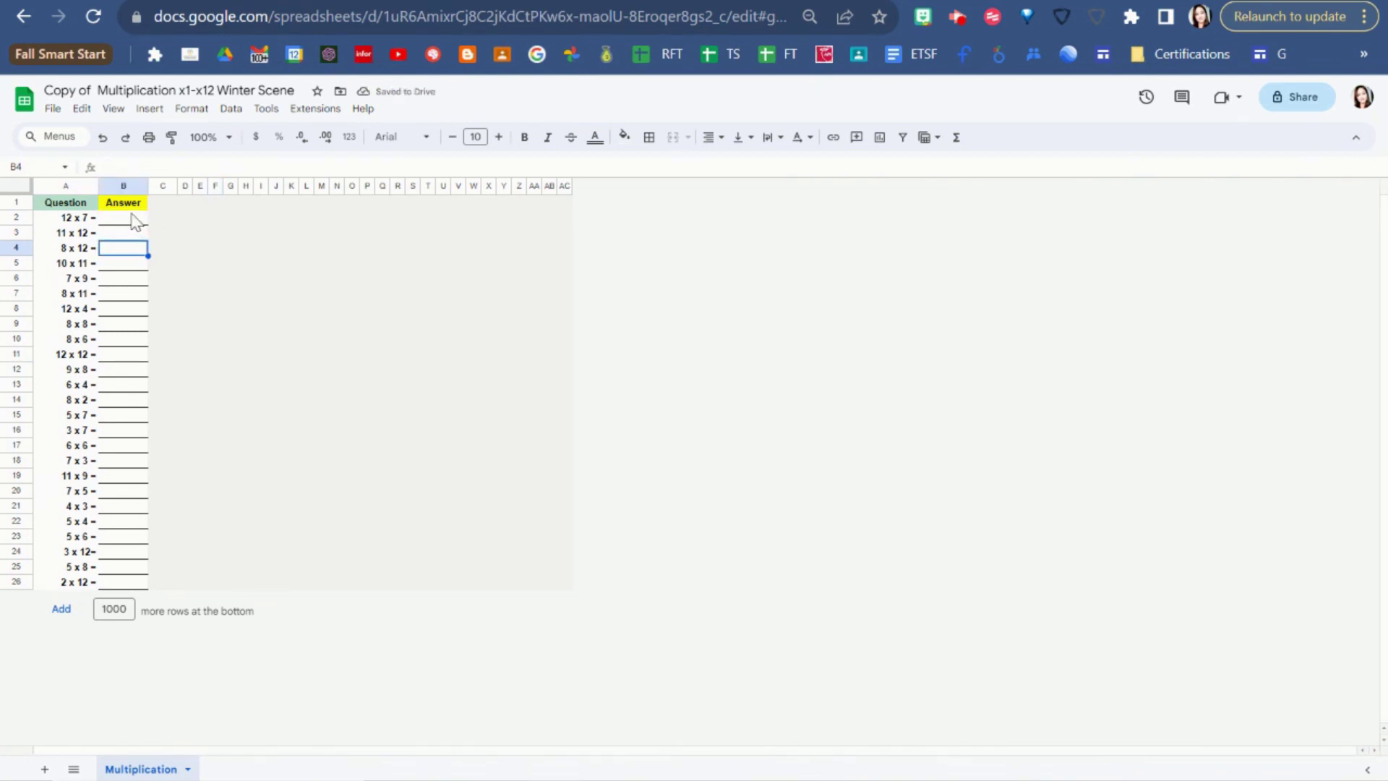
Answer 12 x 7 with 84 in B2 and 8 x 12 with 96 in B4
left_click(133, 217)
type("84")
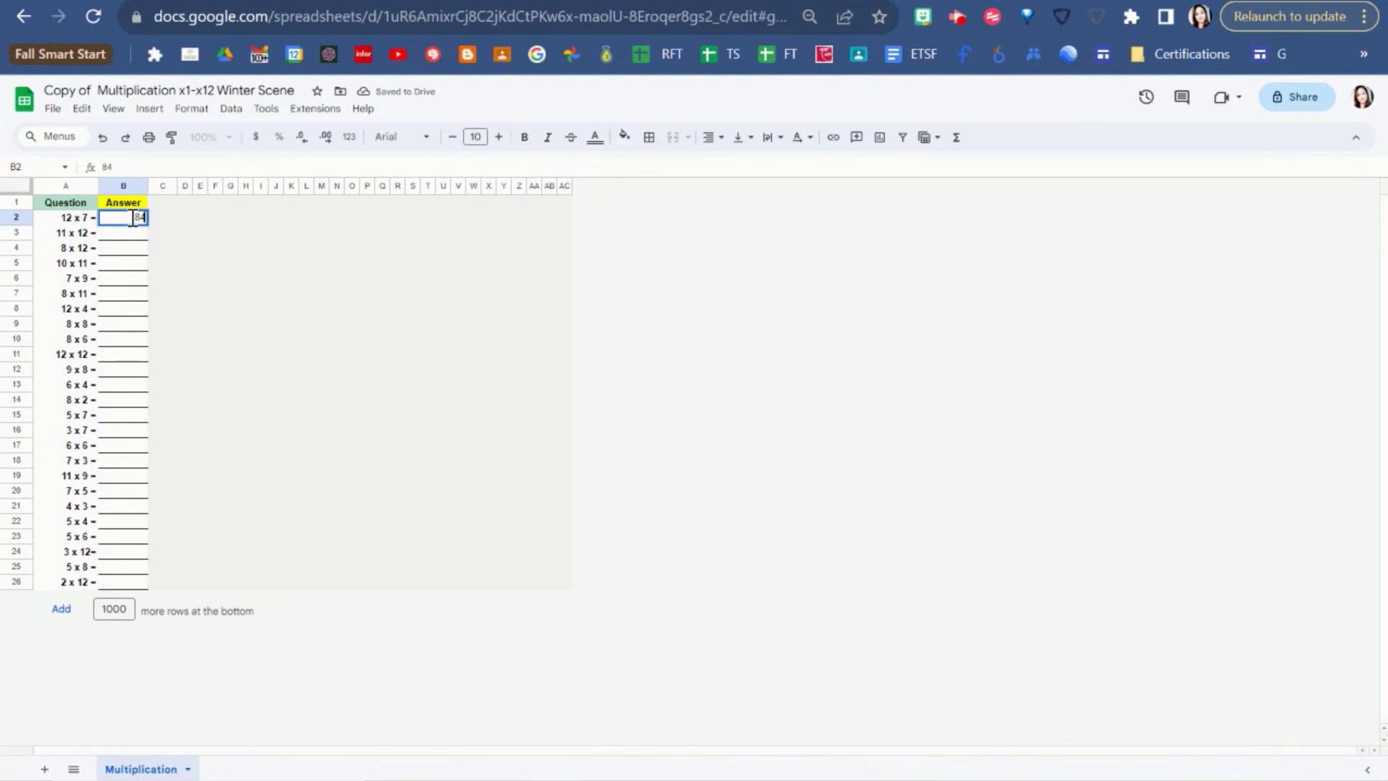
left_click(205, 277)
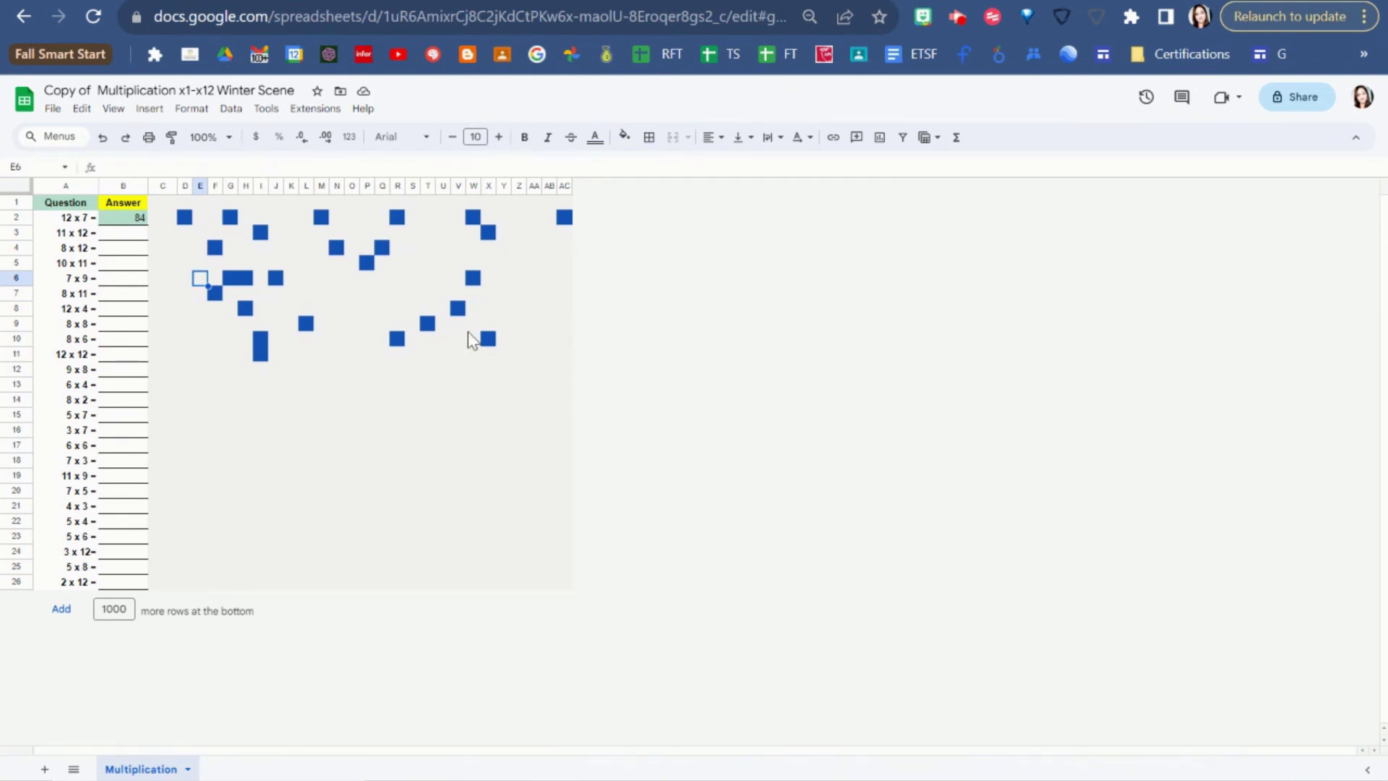
left_click(114, 251)
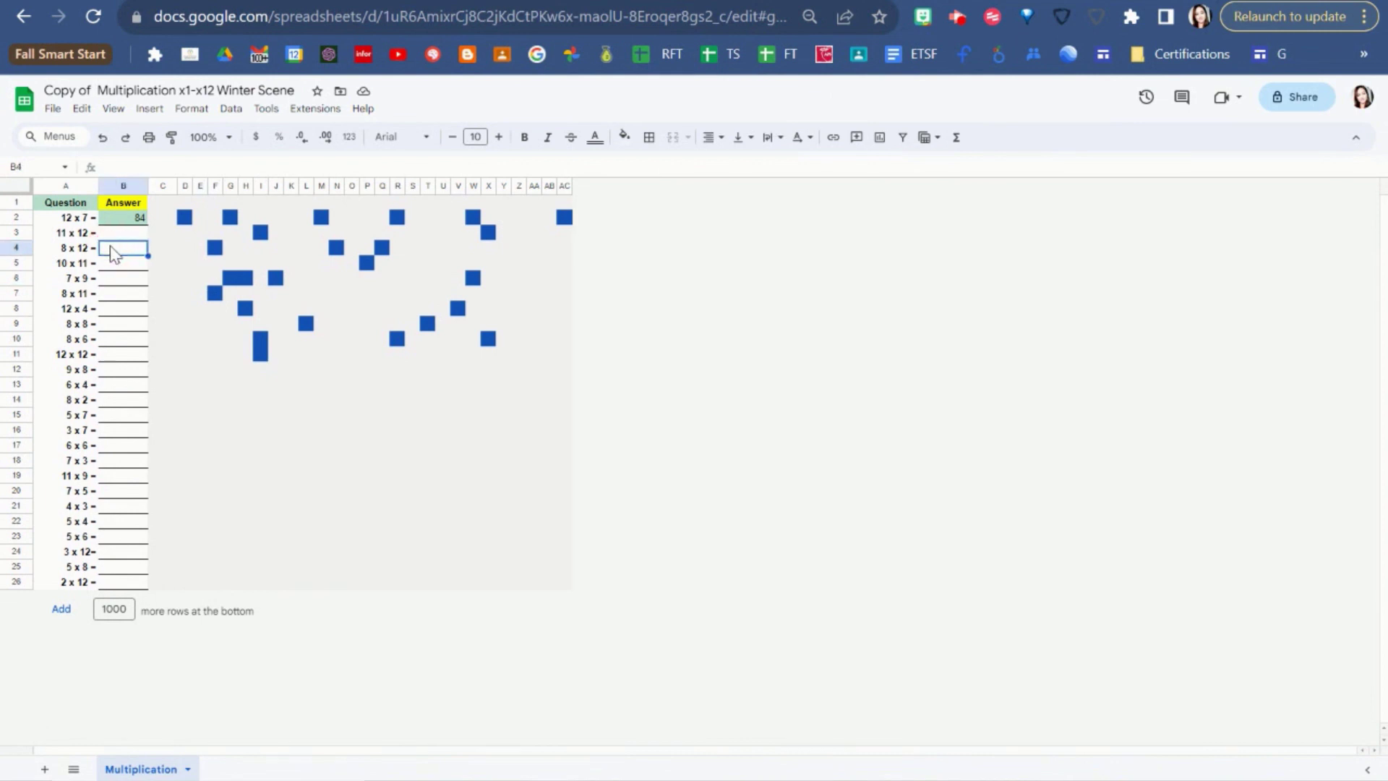
type("96")
left_click(142, 293)
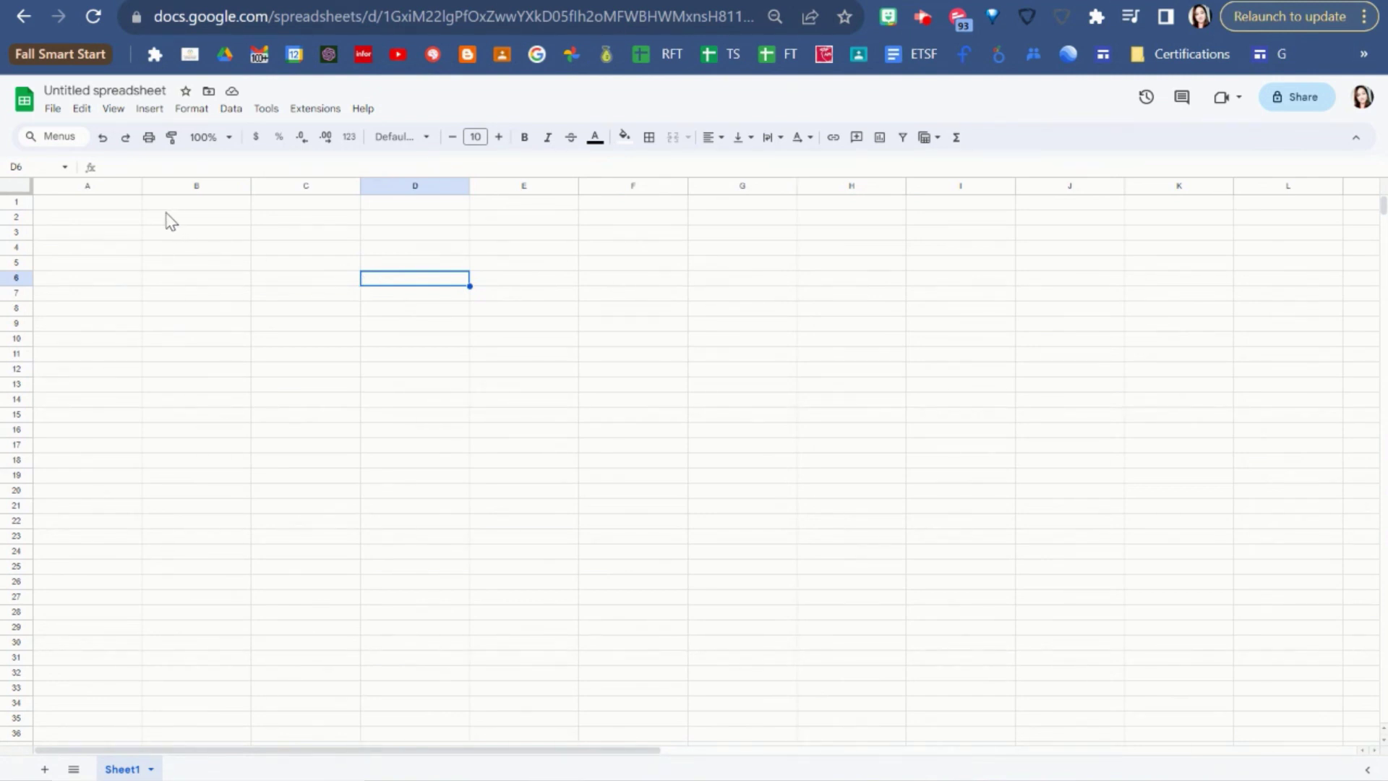
Narrow all columns and heighten all rows of the blank Sheet1 so its cells are roughly square
left_click(71, 186)
left_click(198, 185)
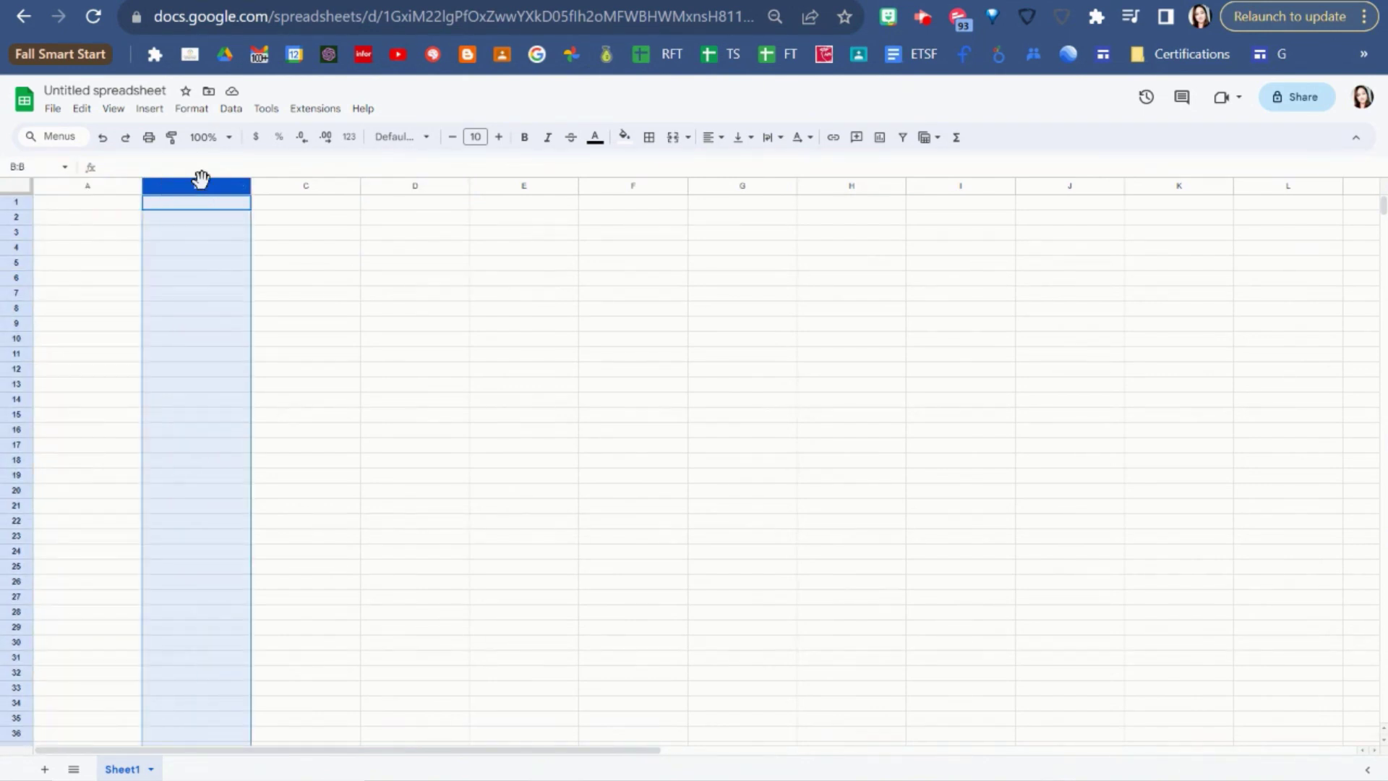
left_click(283, 185)
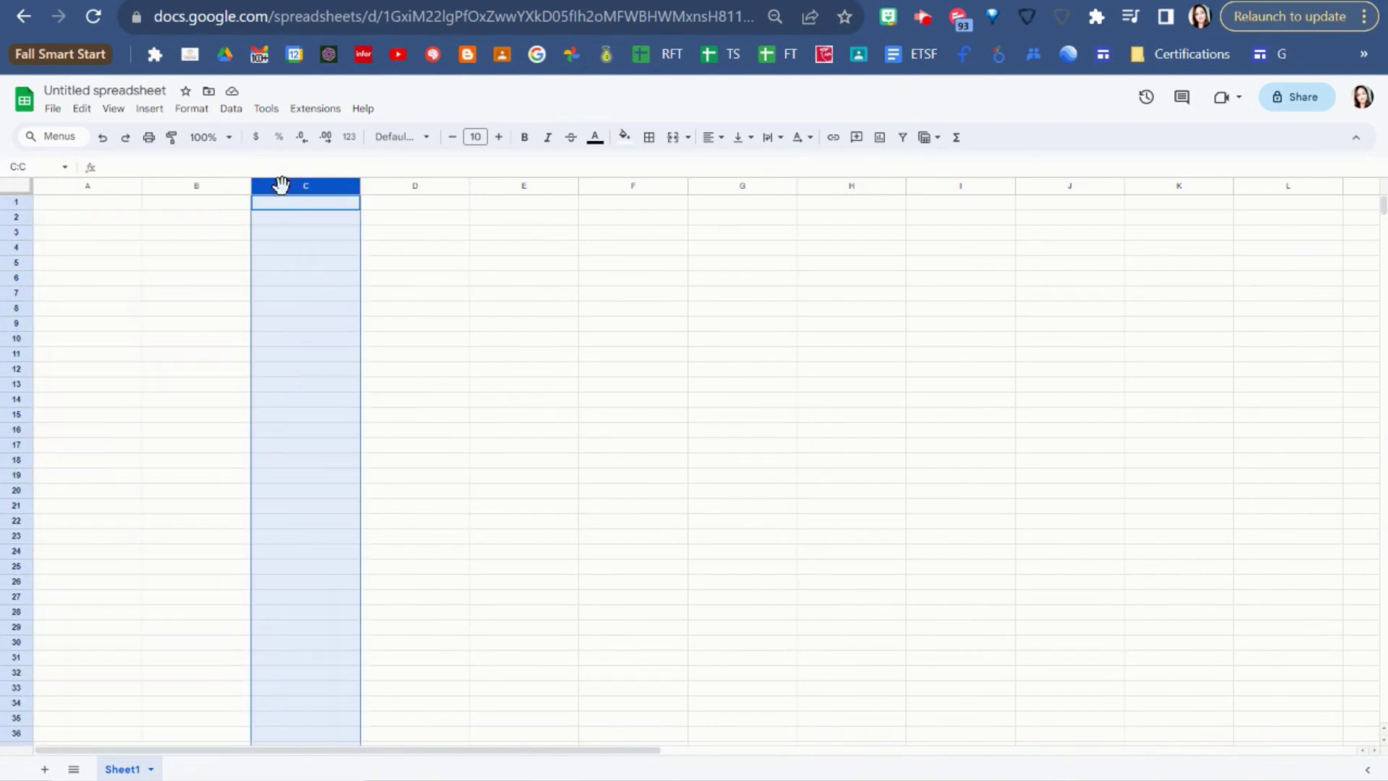
left_click(14, 188)
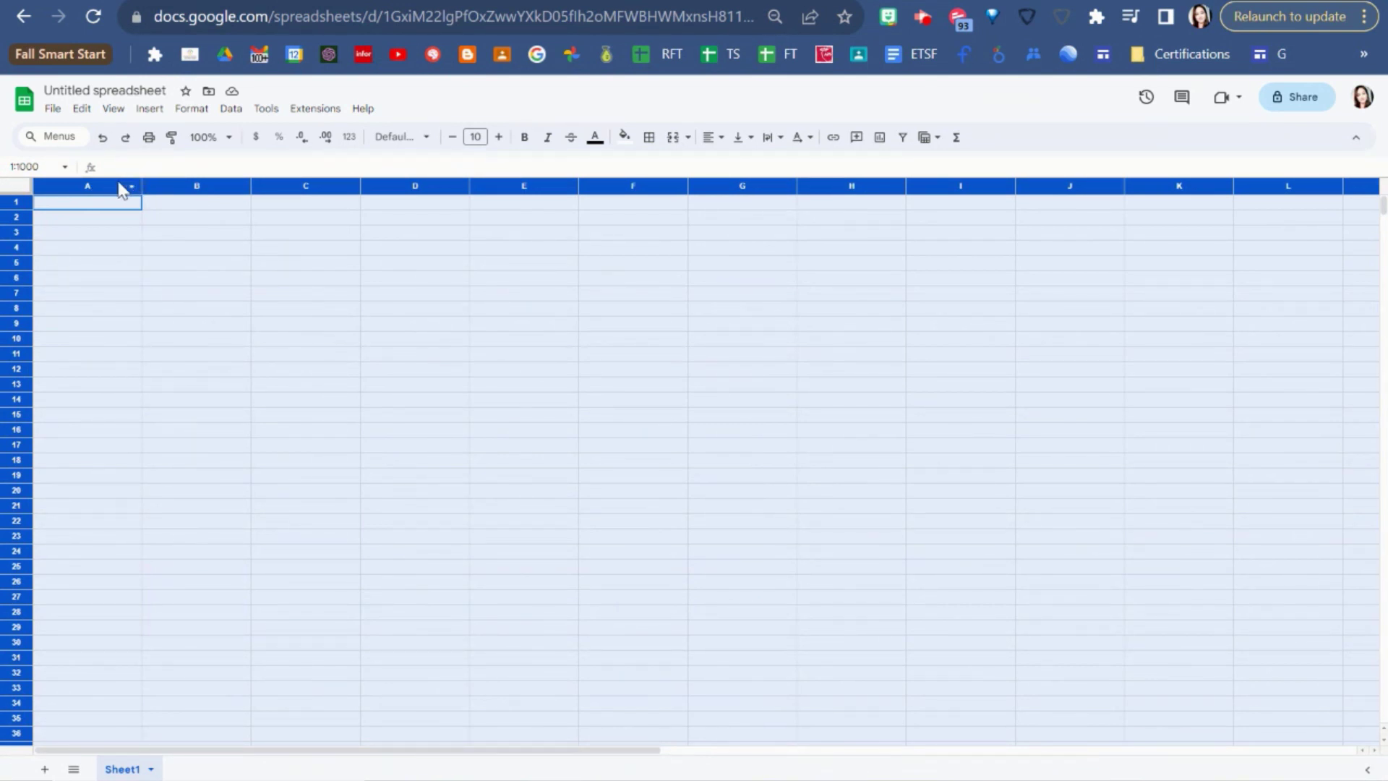
left_click_drag(142, 180, 57, 180)
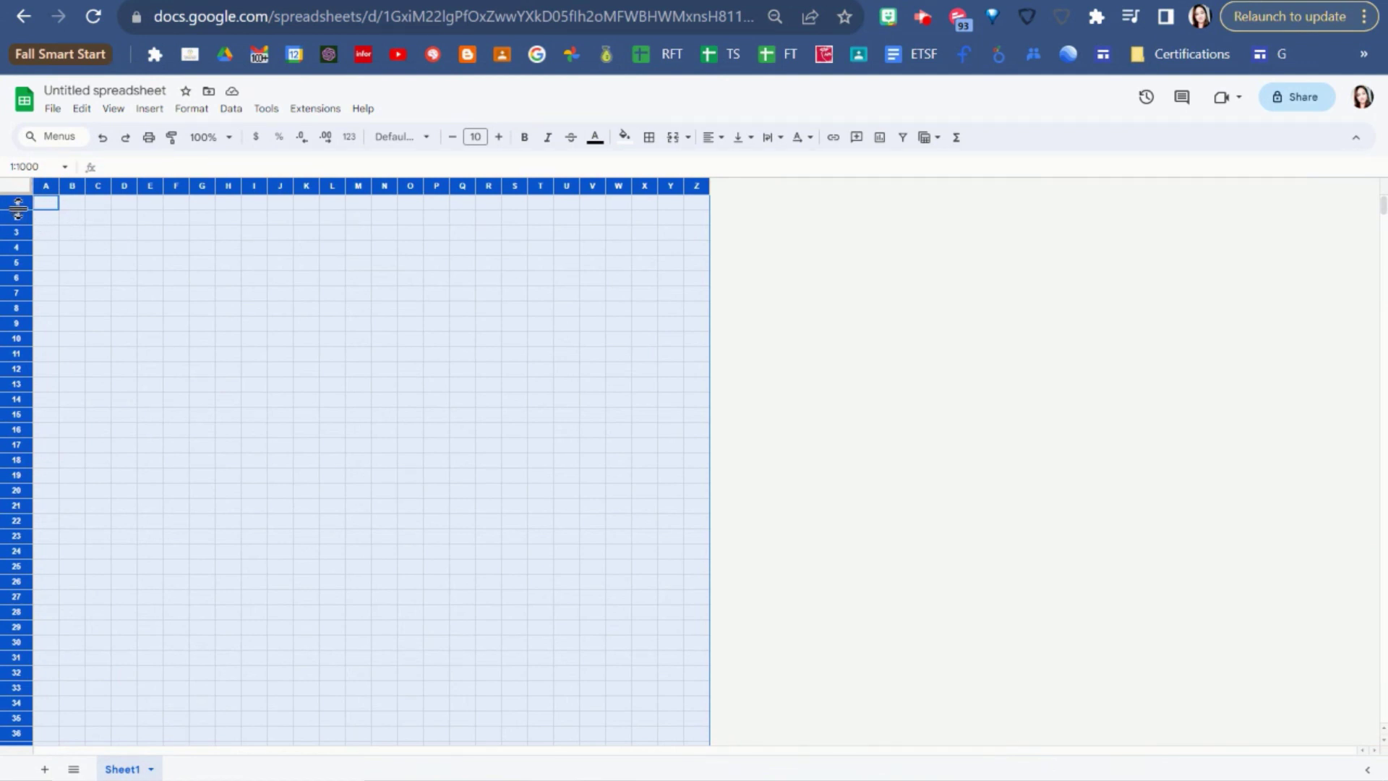
left_click_drag(18, 210, 18, 218)
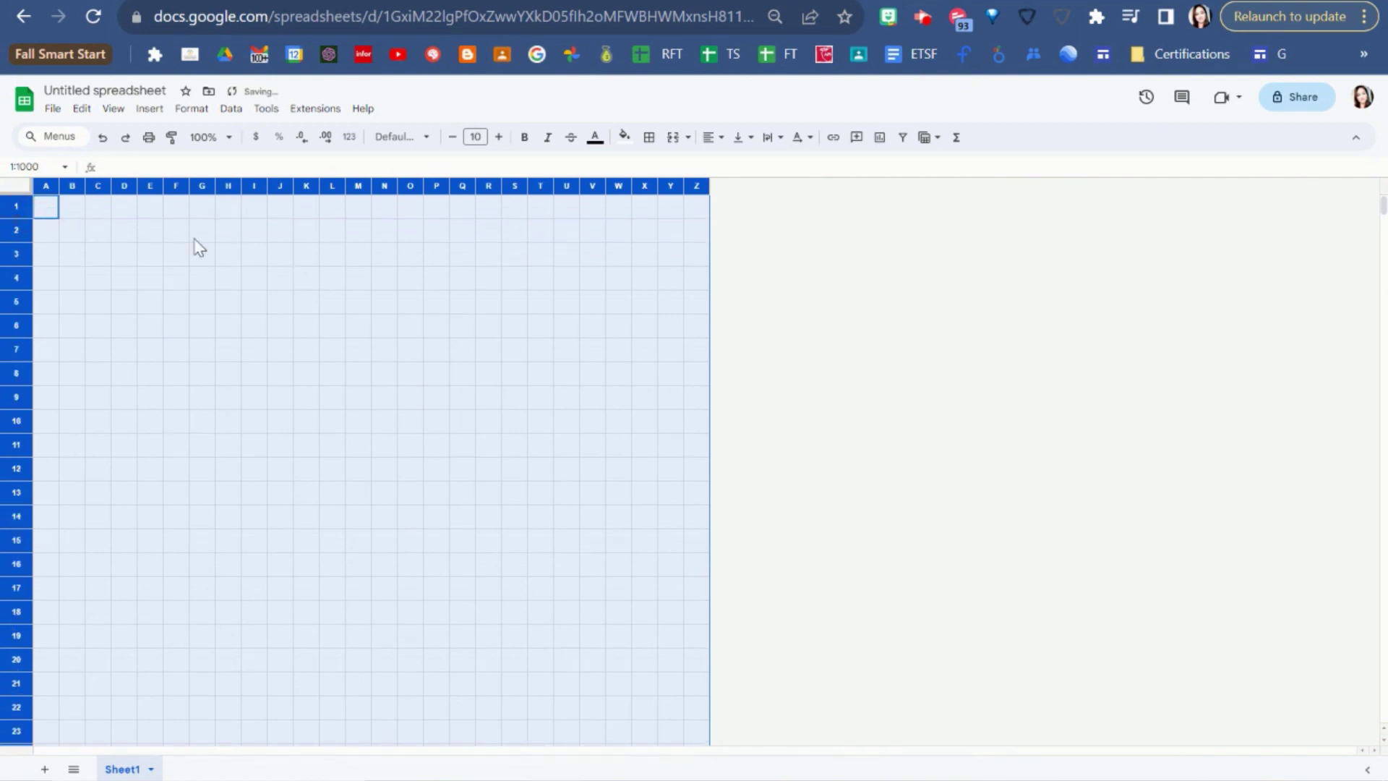
left_click(73, 211)
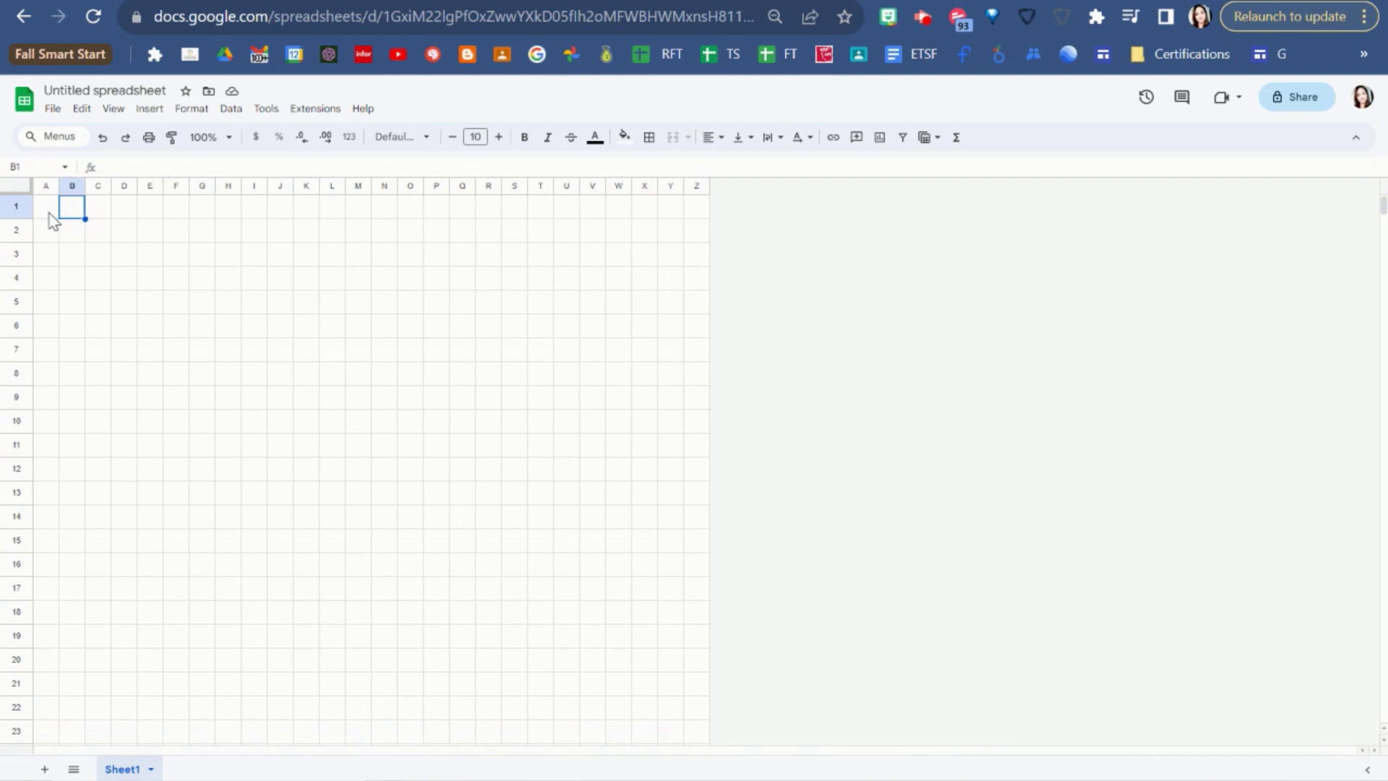
Fill cells A1 to A10 with the number series 1 to 10
left_click(48, 213)
left_click(46, 239)
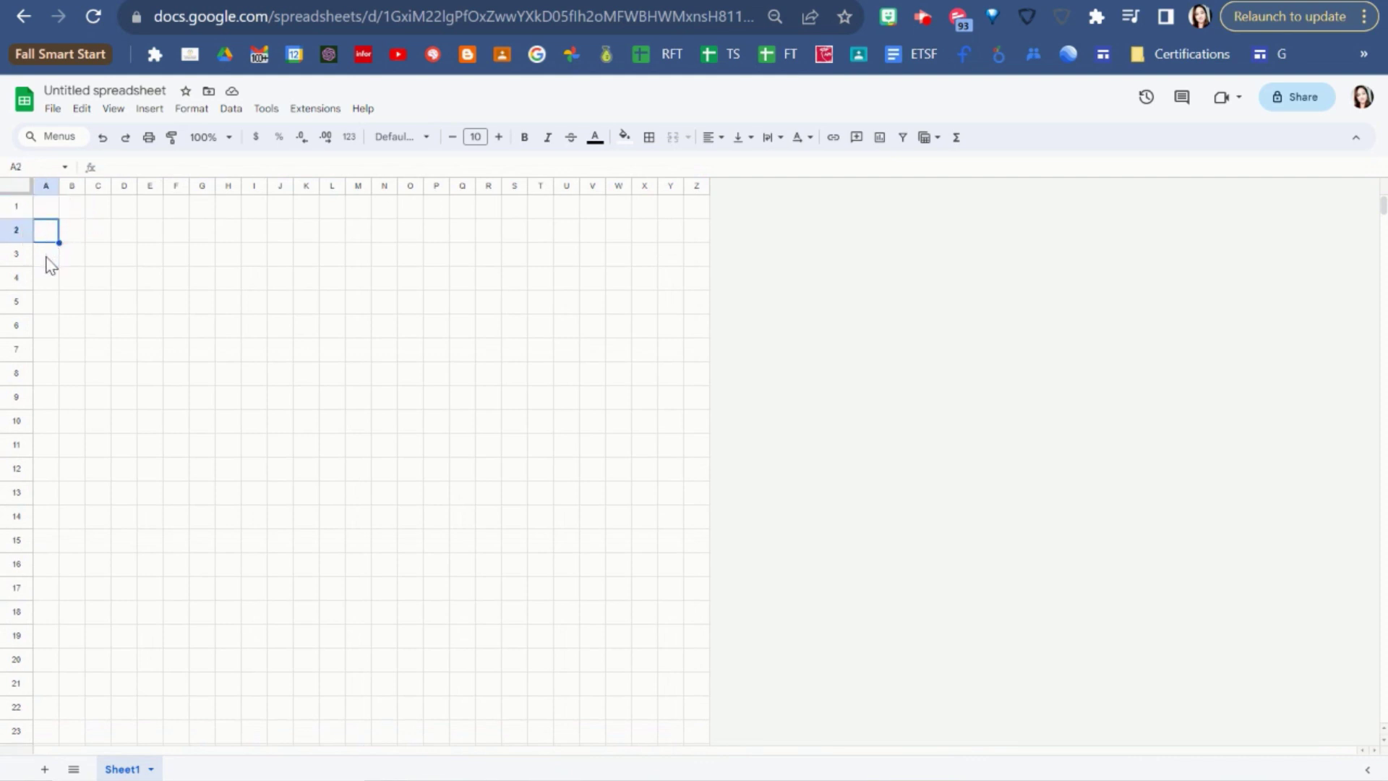
left_click(46, 256)
left_click(46, 284)
left_click(46, 210)
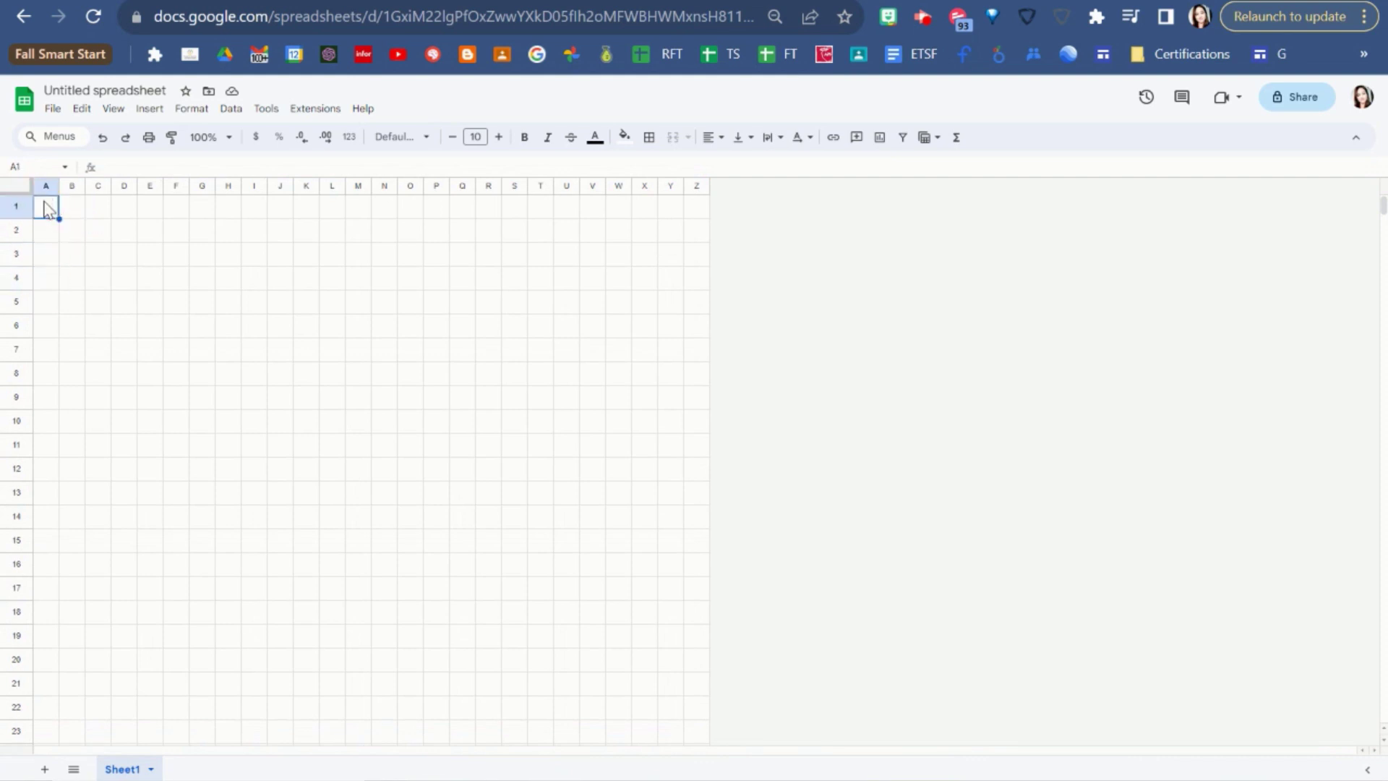
type("1")
key("Return")
type("2")
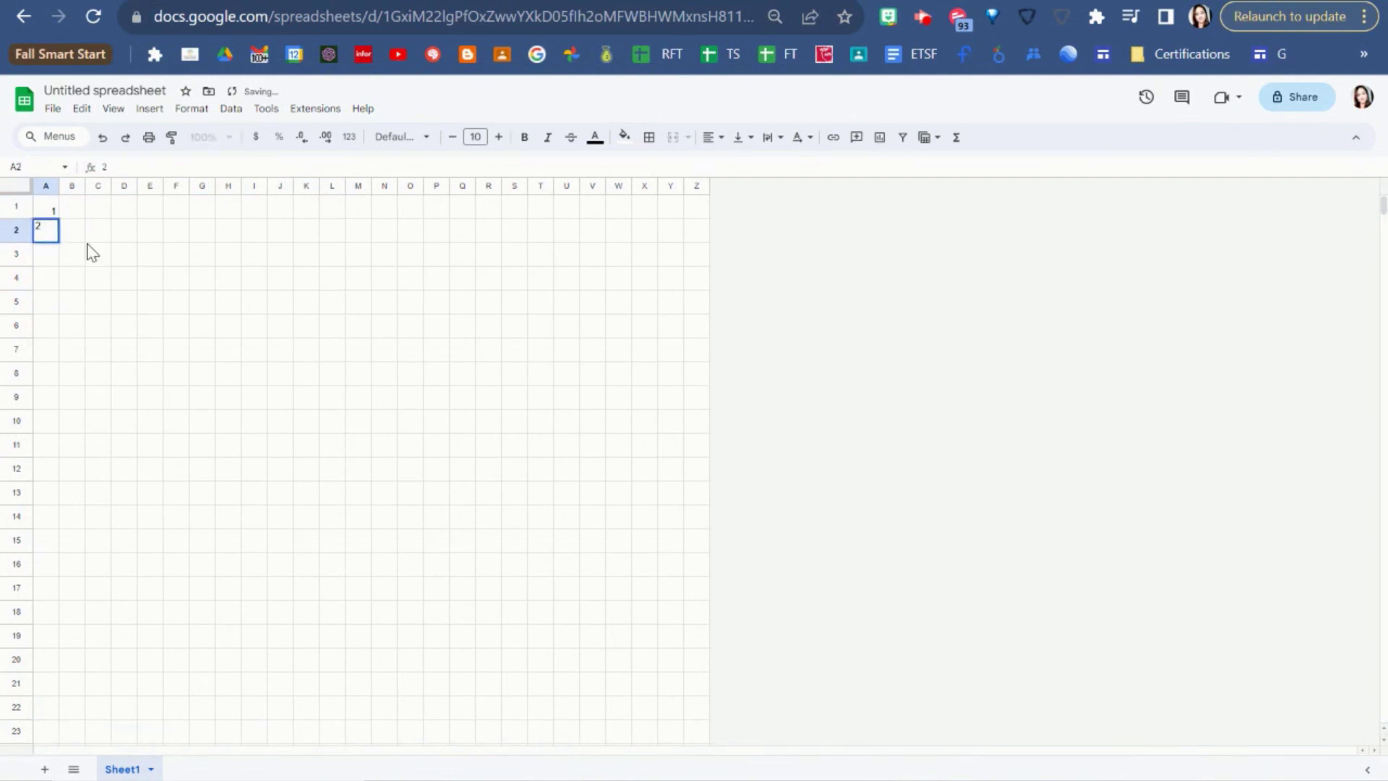
left_click_drag(46, 207, 55, 431)
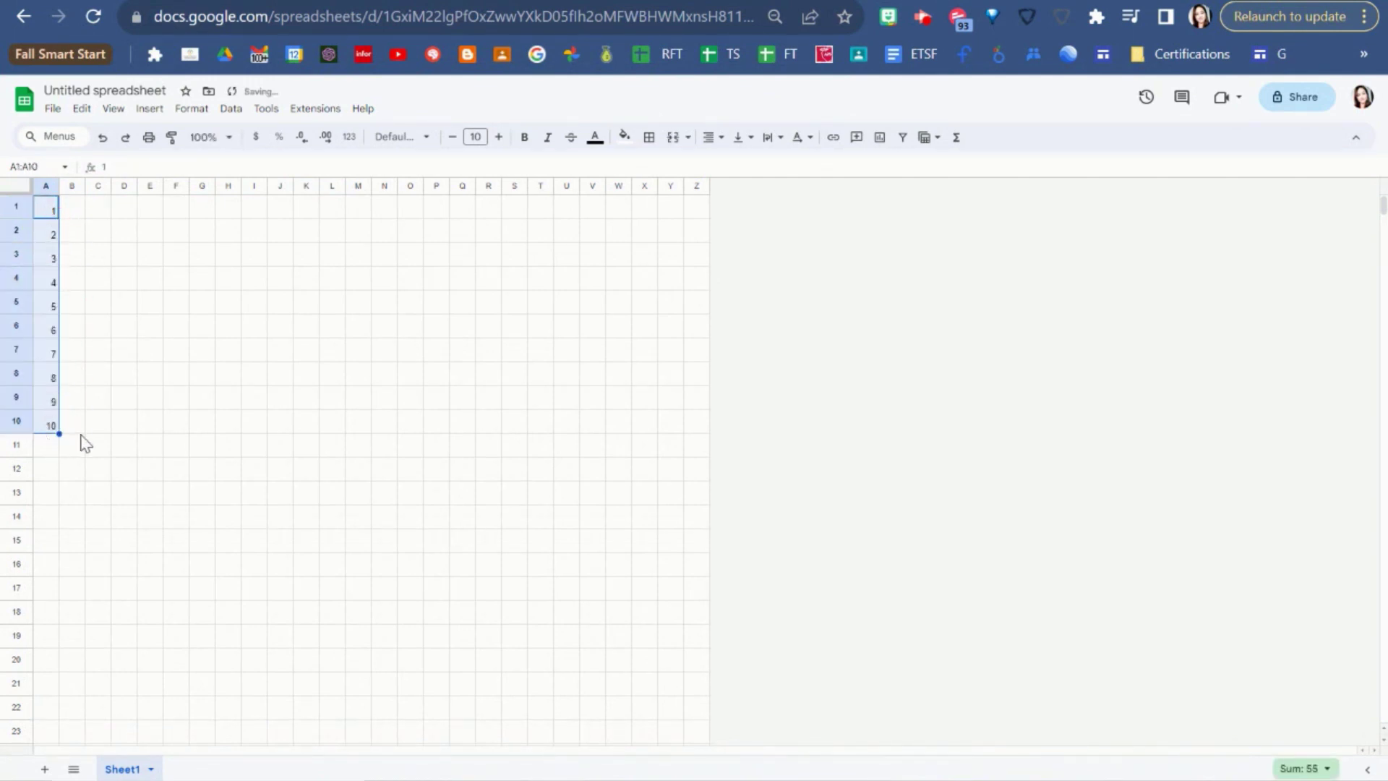
left_click(88, 432)
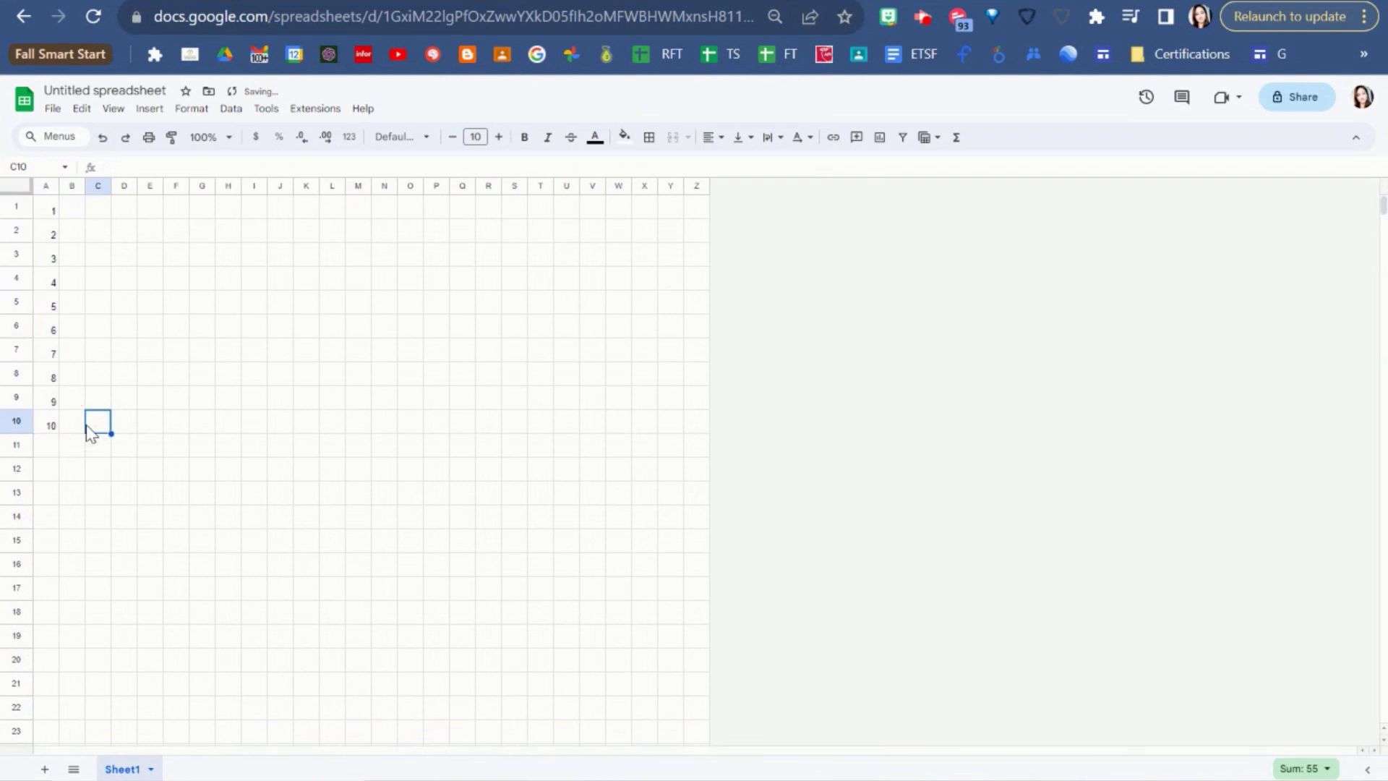
Fill cell B1 with red and cell B2 with orange as the color key for numbers 1 and 2
left_click(76, 211)
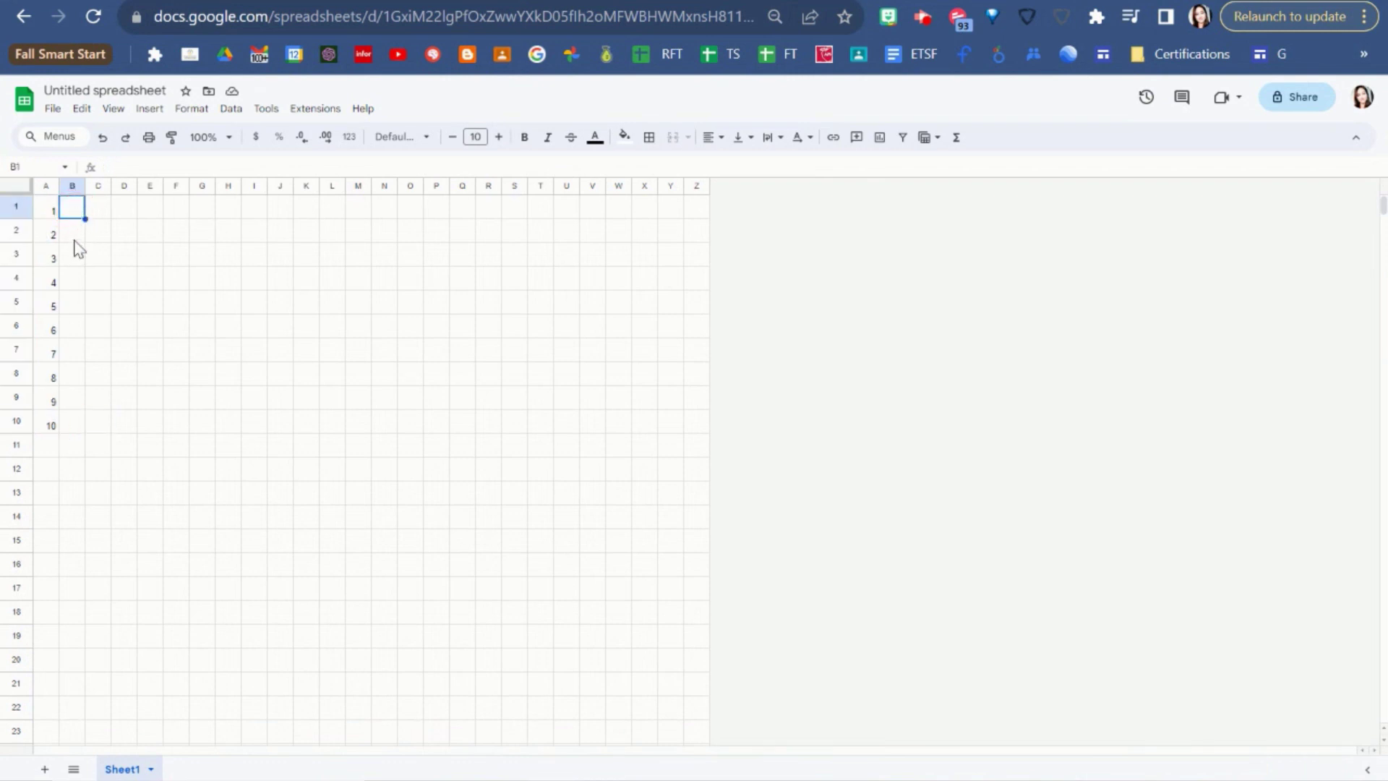
left_click(73, 236)
left_click(75, 255)
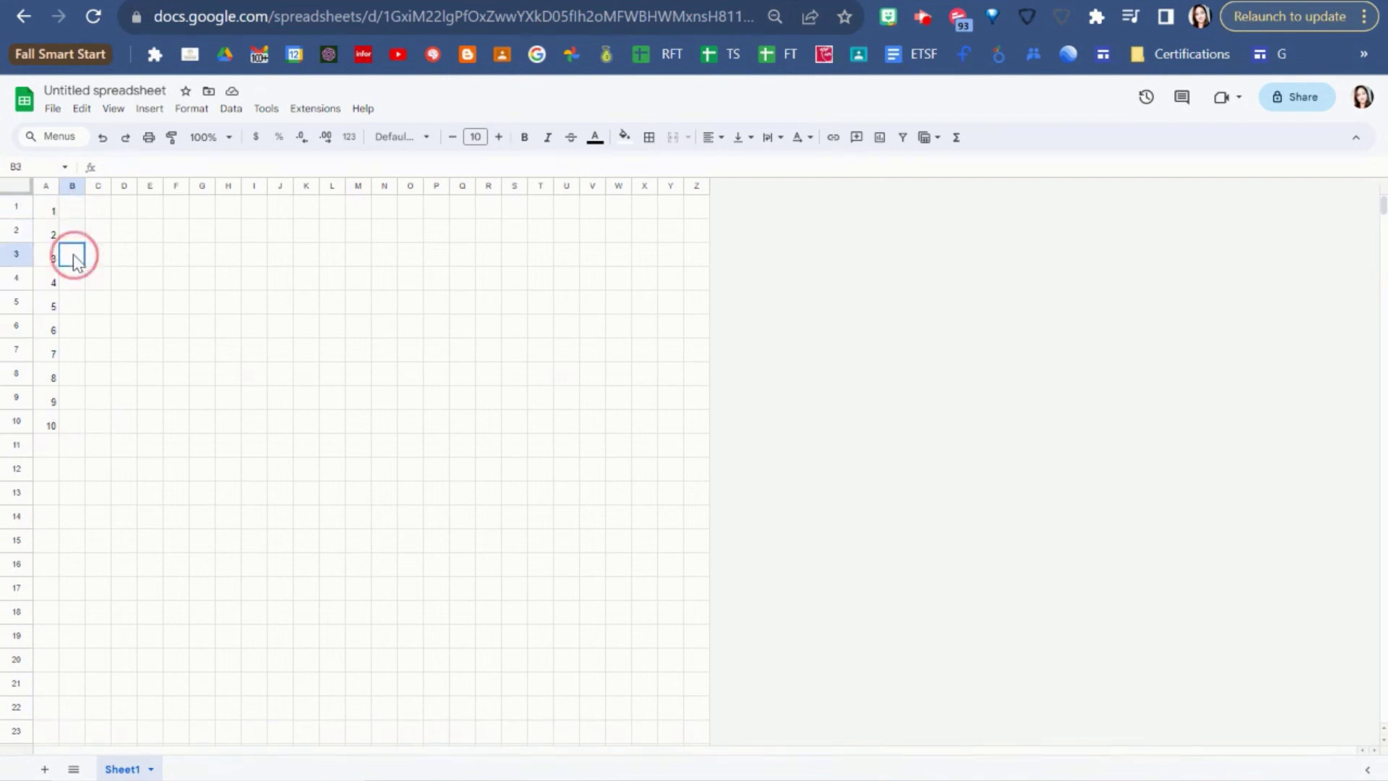
left_click(80, 214)
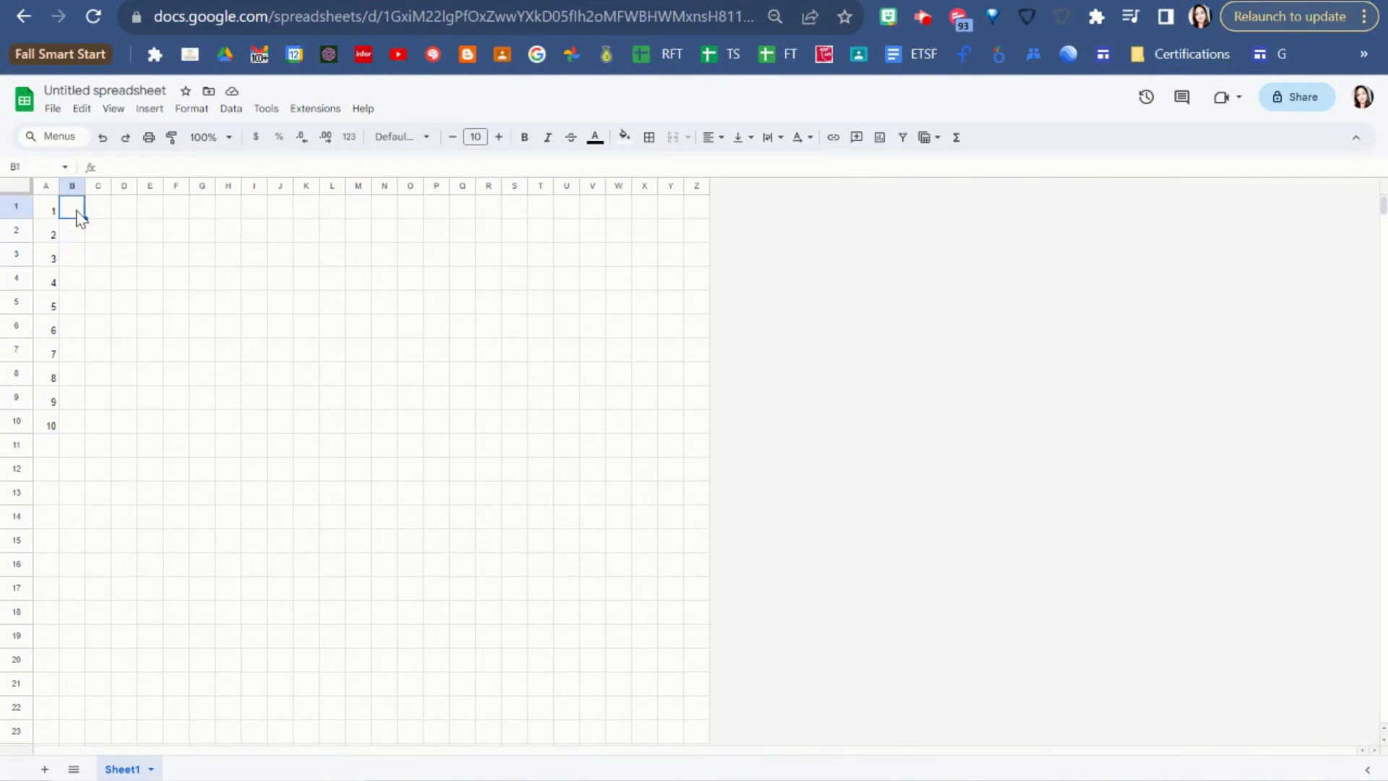
left_click(625, 139)
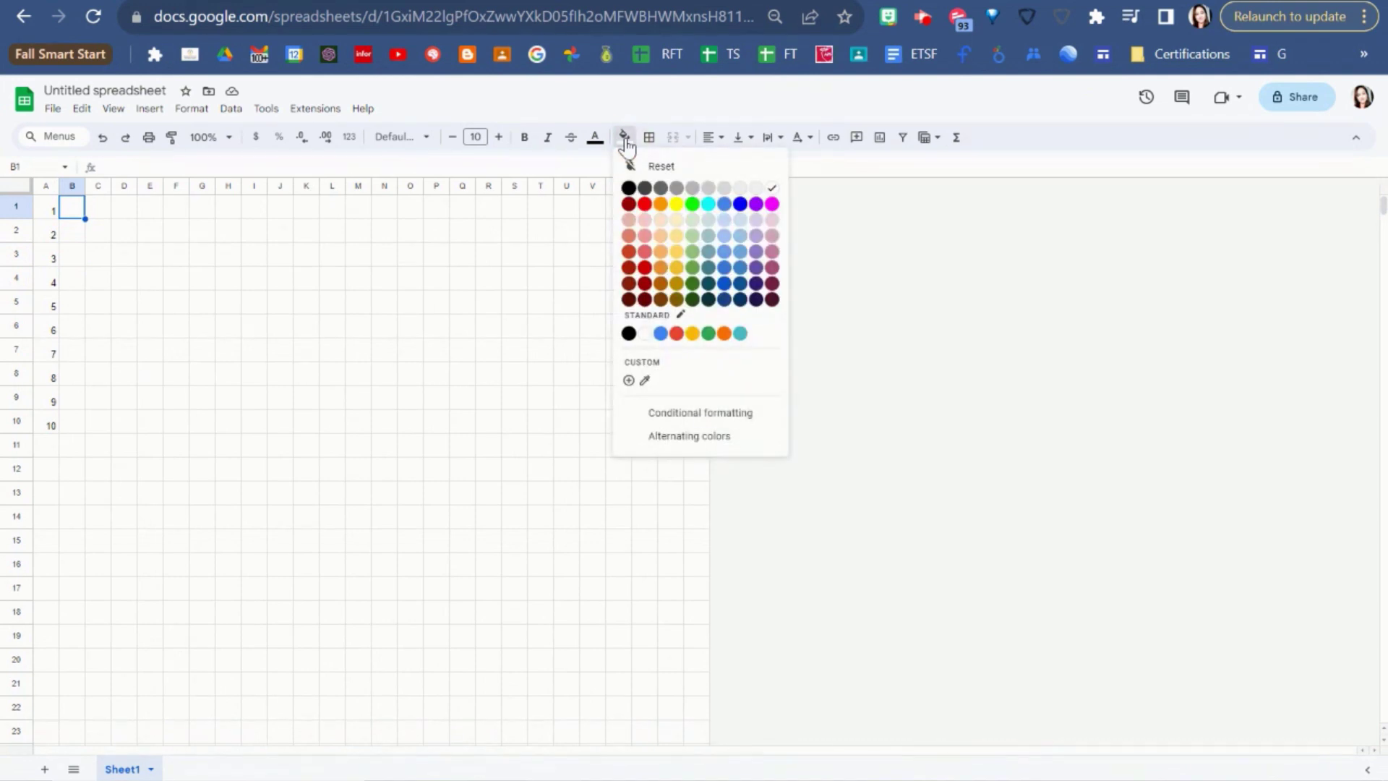
left_click(644, 203)
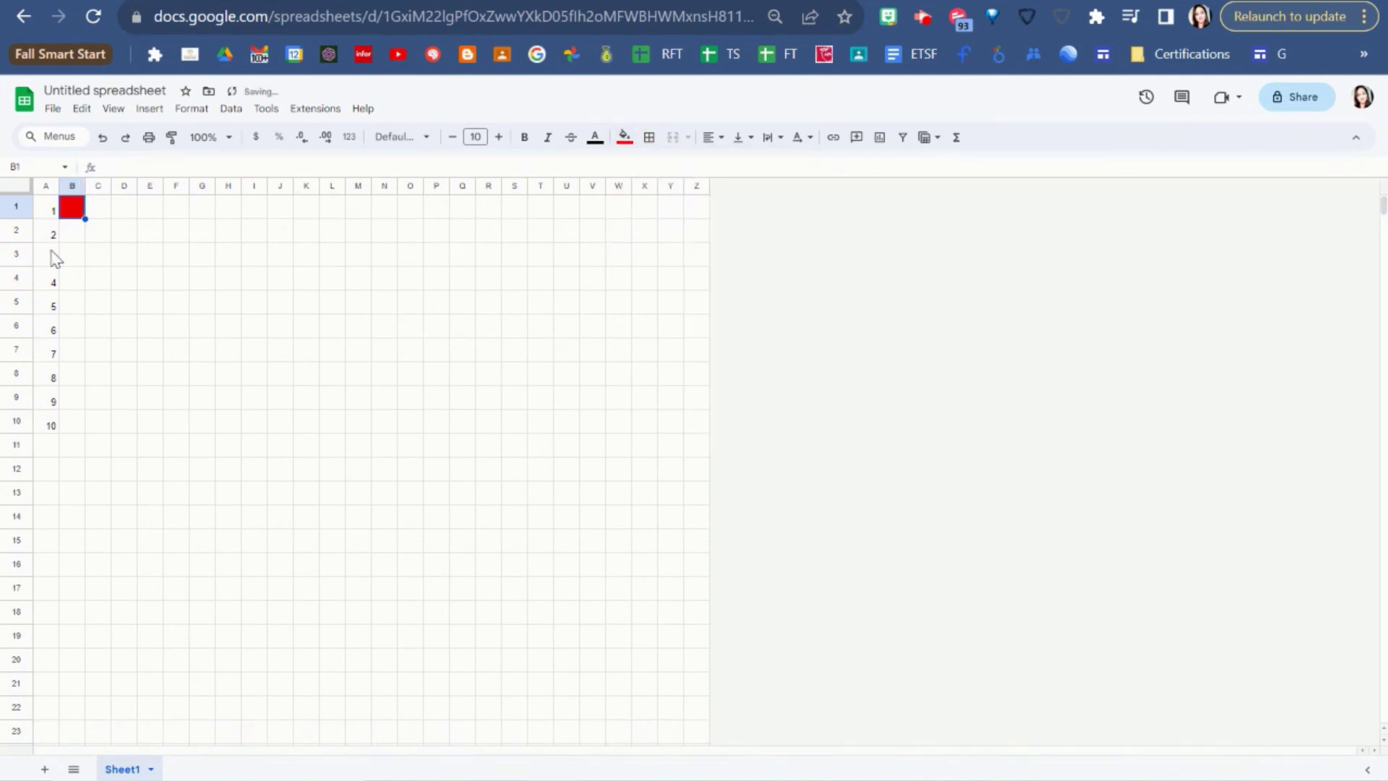
left_click(74, 237)
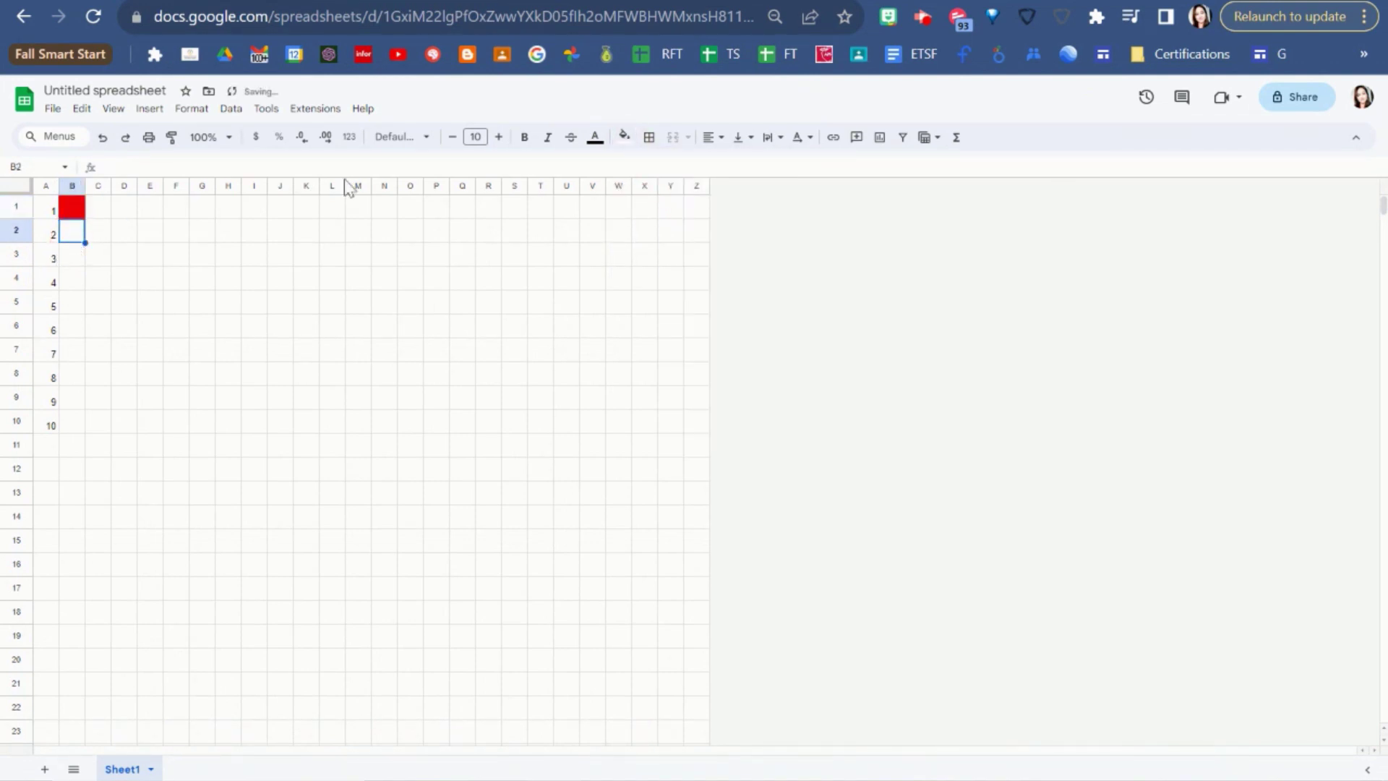
left_click(623, 136)
left_click(661, 203)
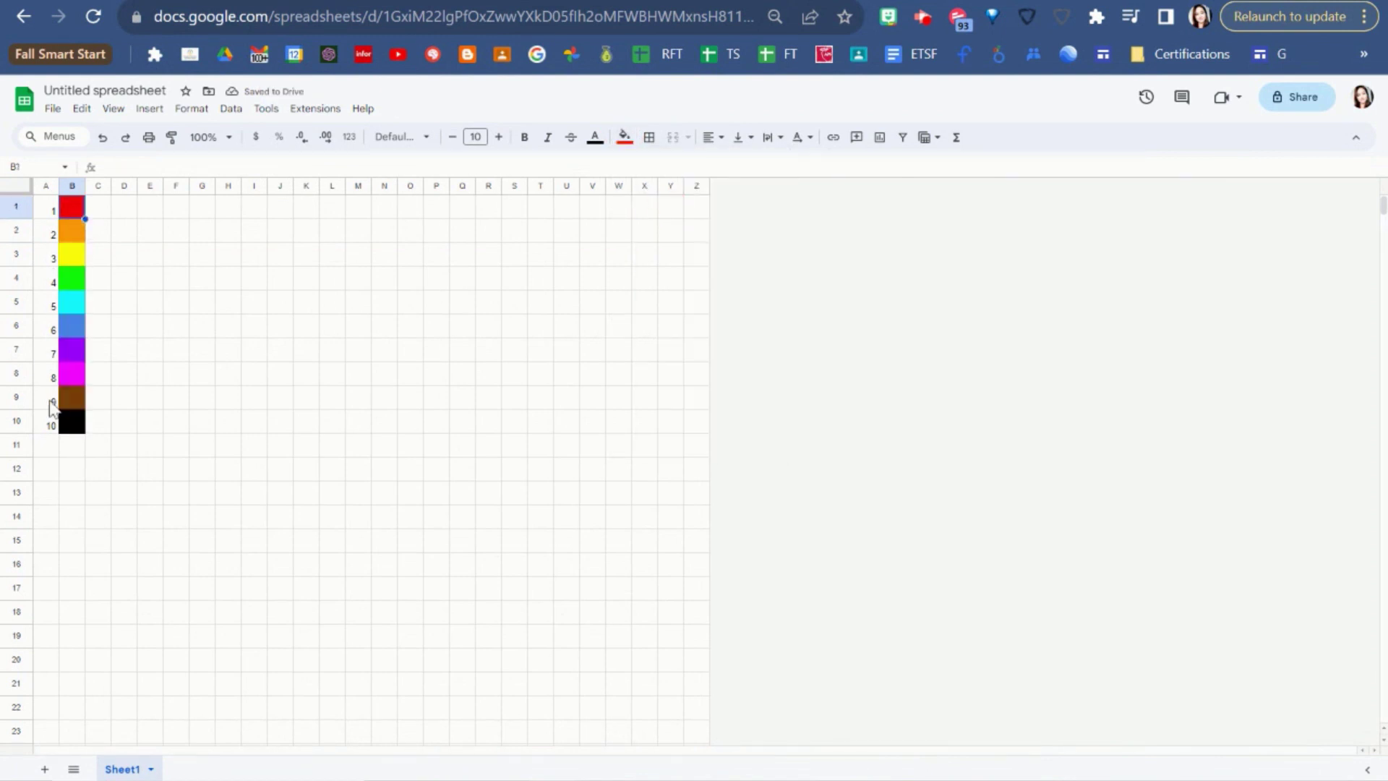
left_click(623, 136)
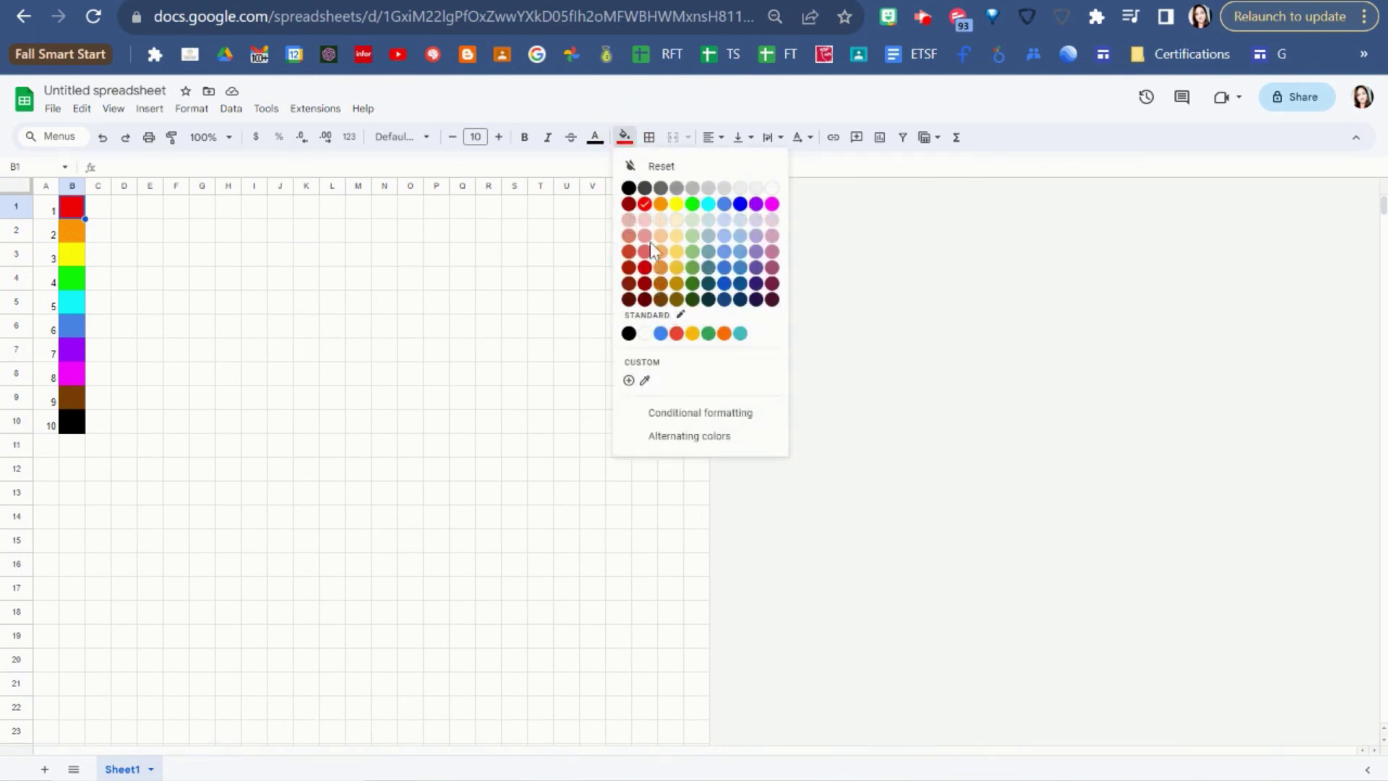
left_click(279, 255)
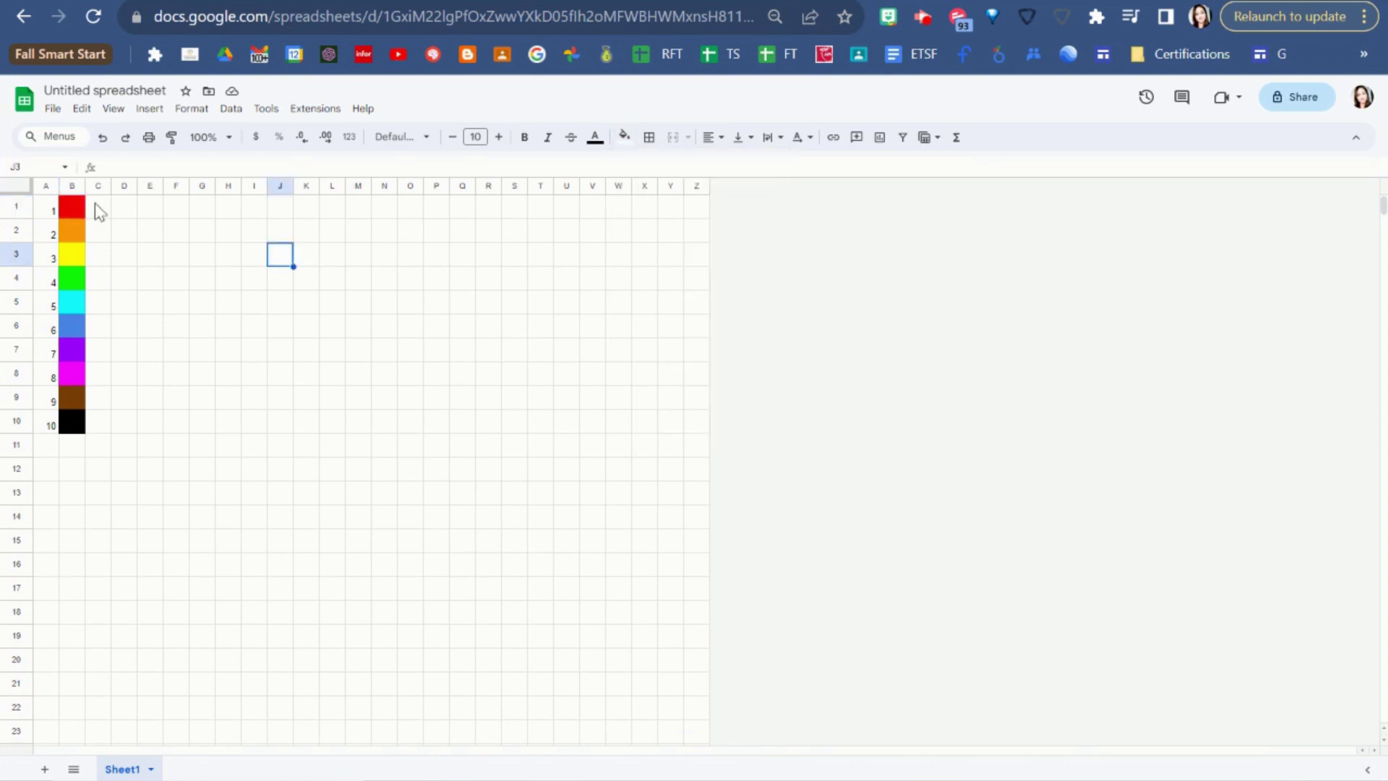
Start a conditional formatting rule for C1:Z23 that applies when a cell is equal to 1
left_click_drag(99, 208, 706, 743)
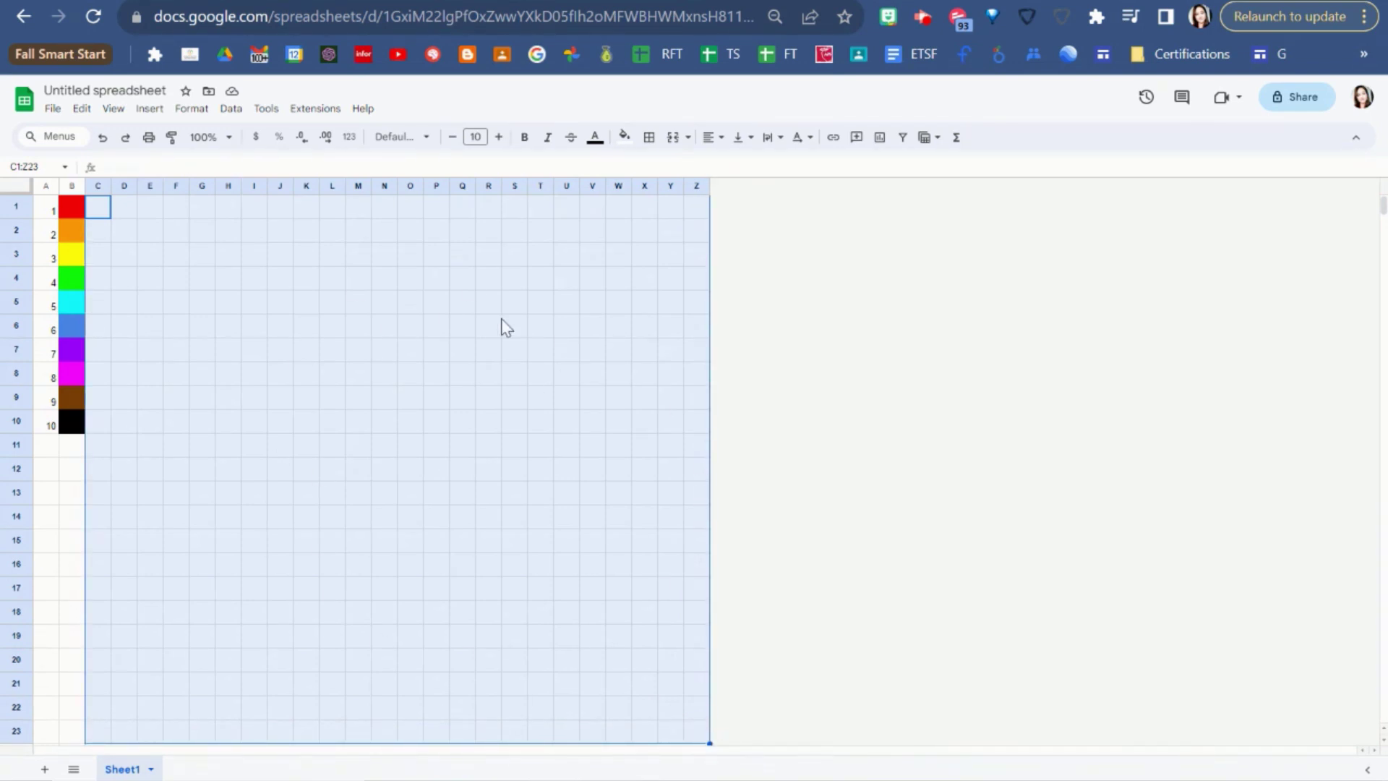
left_click(191, 110)
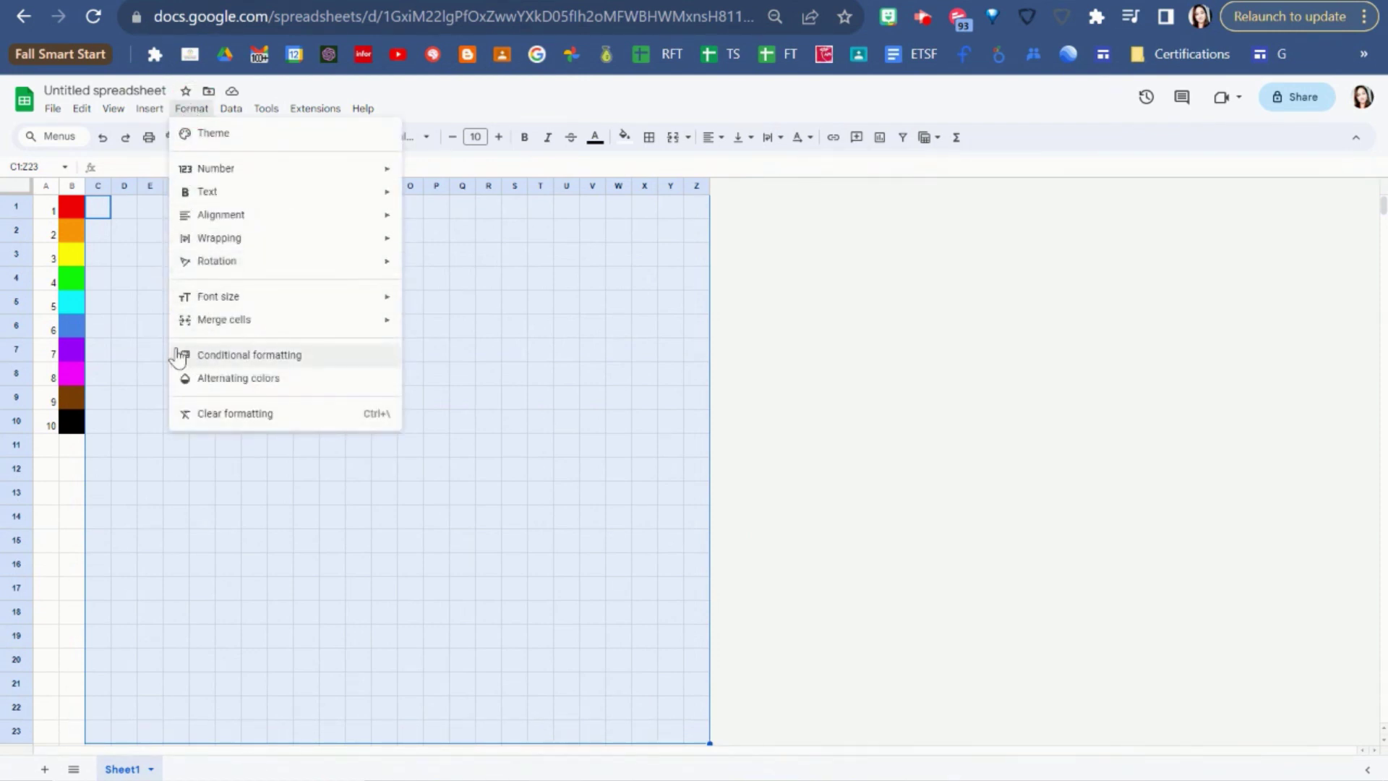
left_click(245, 355)
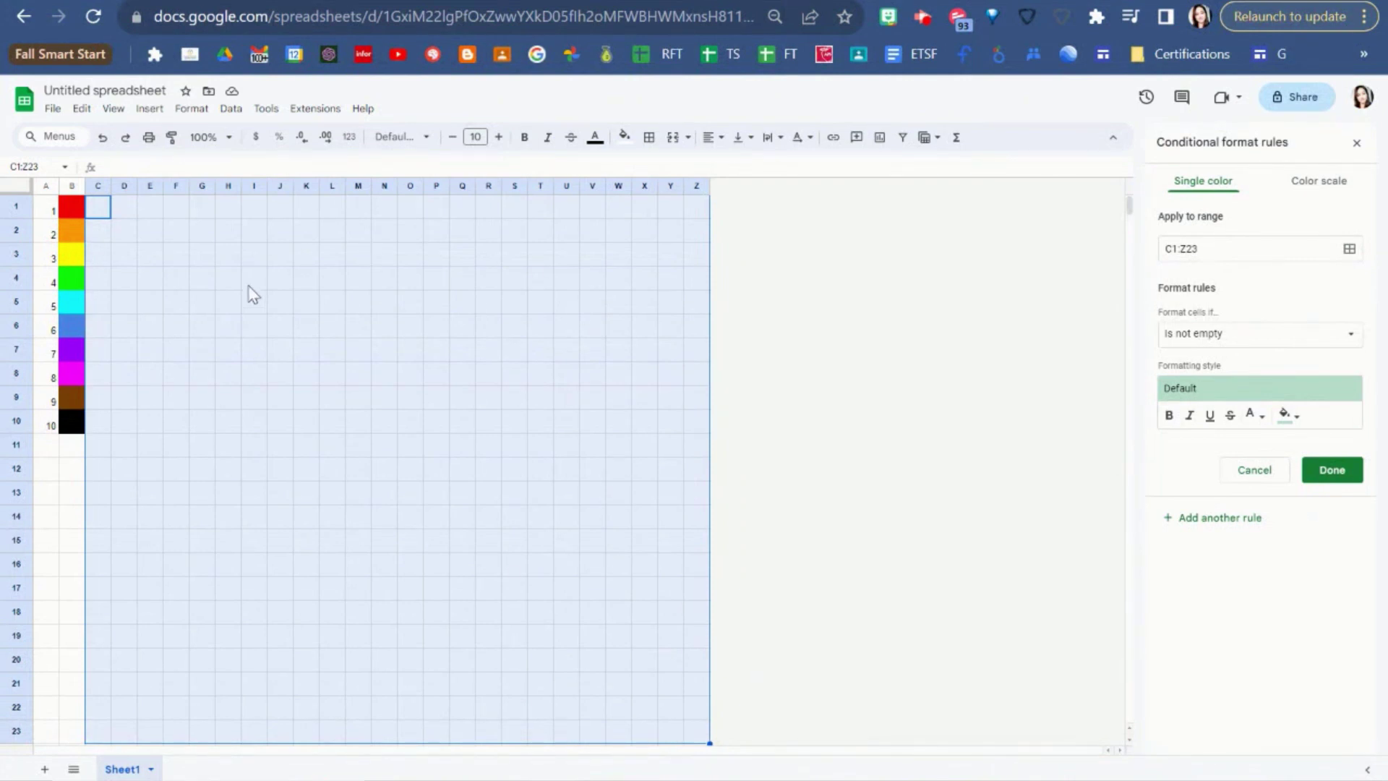
left_click(1228, 335)
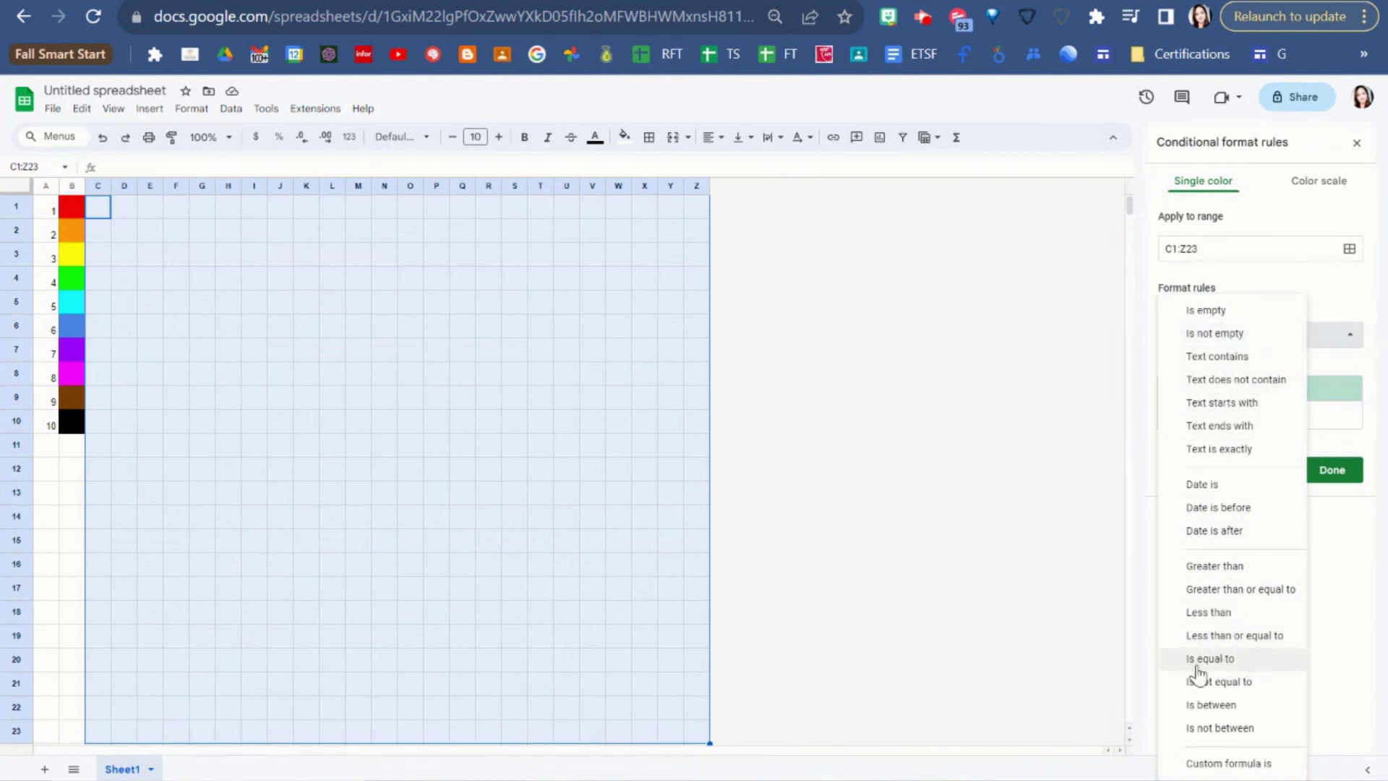
left_click(1219, 659)
left_click(1211, 366)
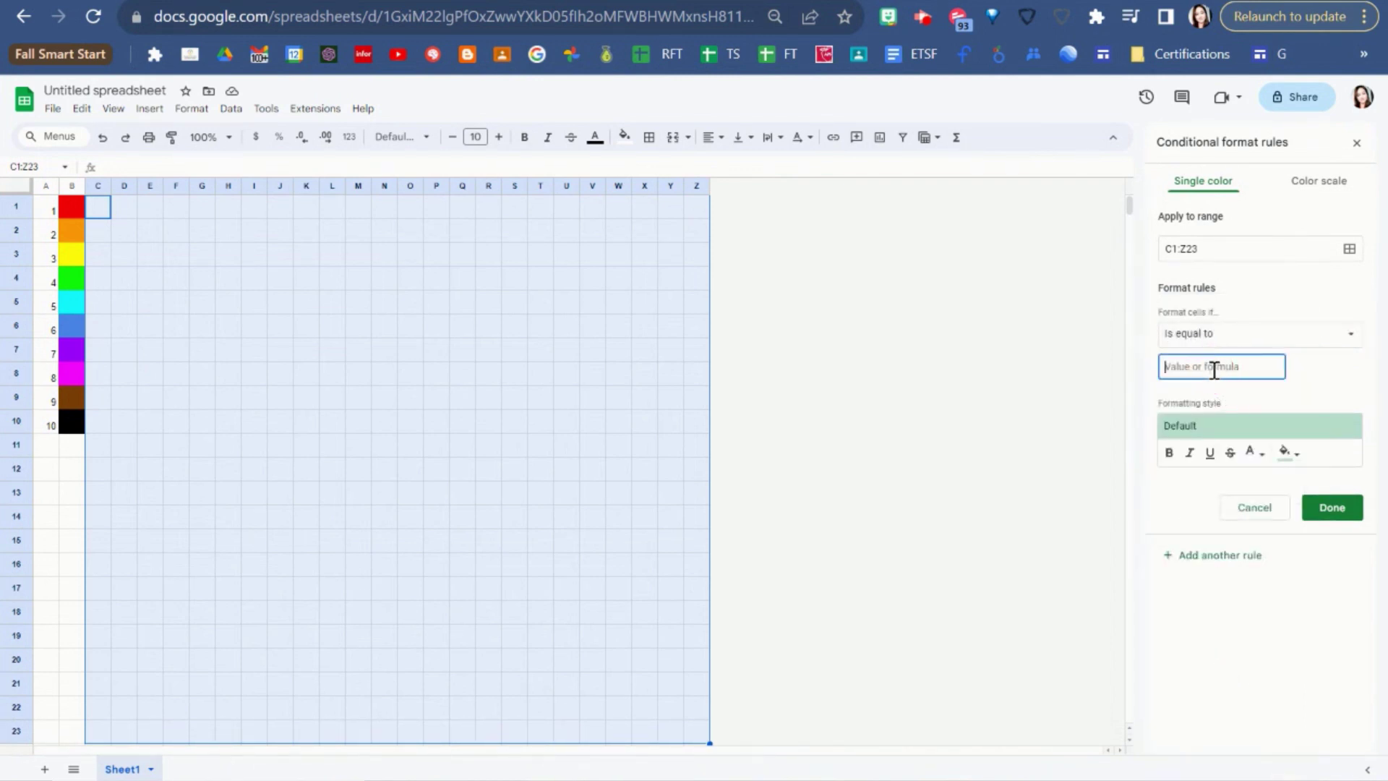
type("1")
Set both the text color and the fill color of the rule for value 1 to red
left_click(1255, 453)
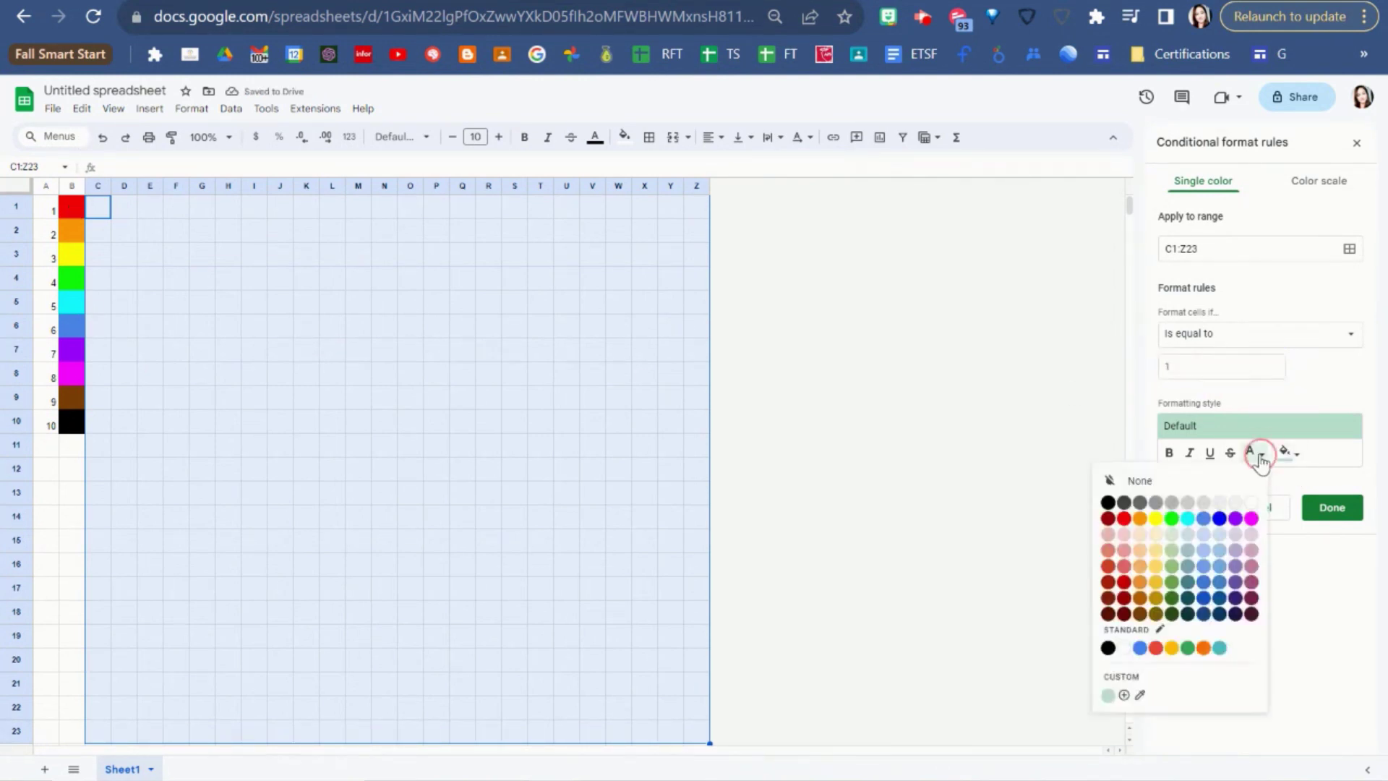
left_click(1123, 519)
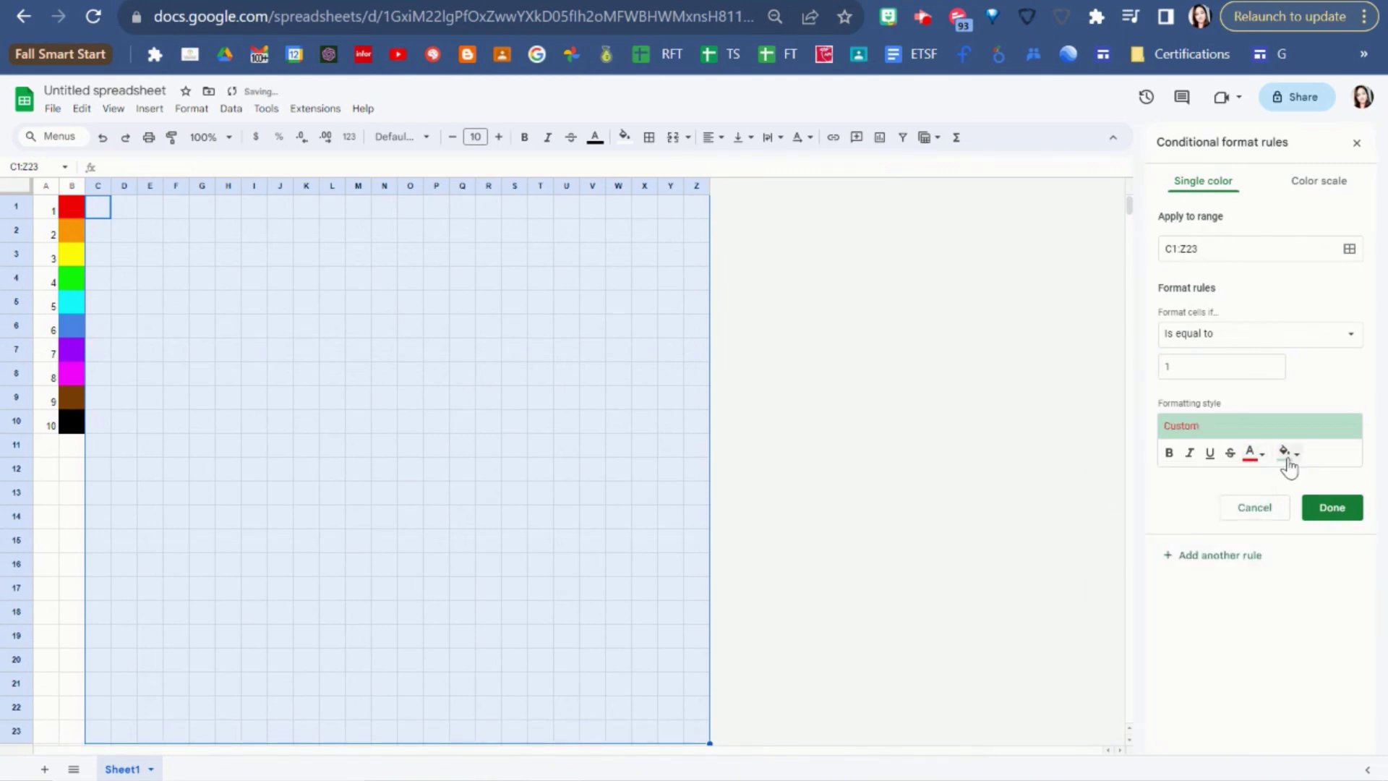
left_click(1289, 466)
left_click(1161, 522)
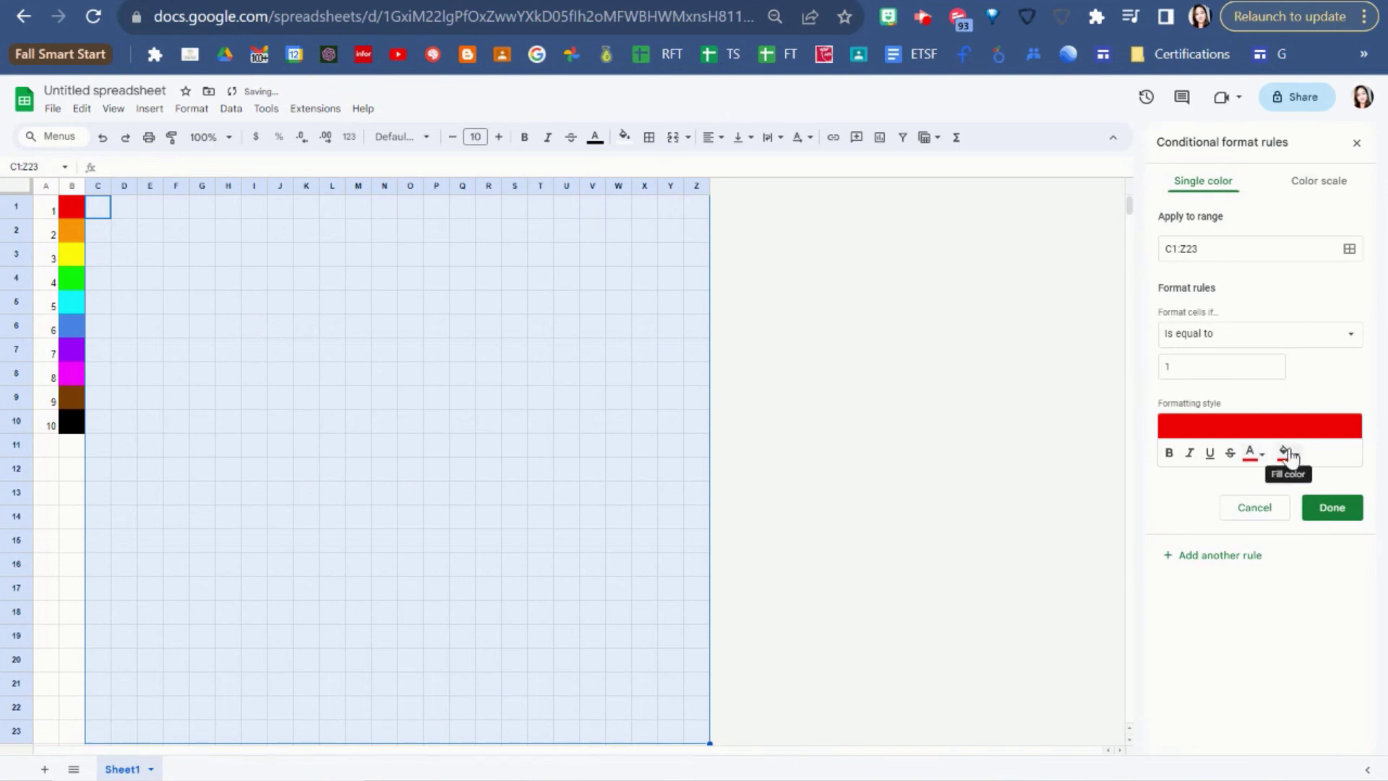
Save the conditional formatting rule for cells equal to 1
left_click(1326, 507)
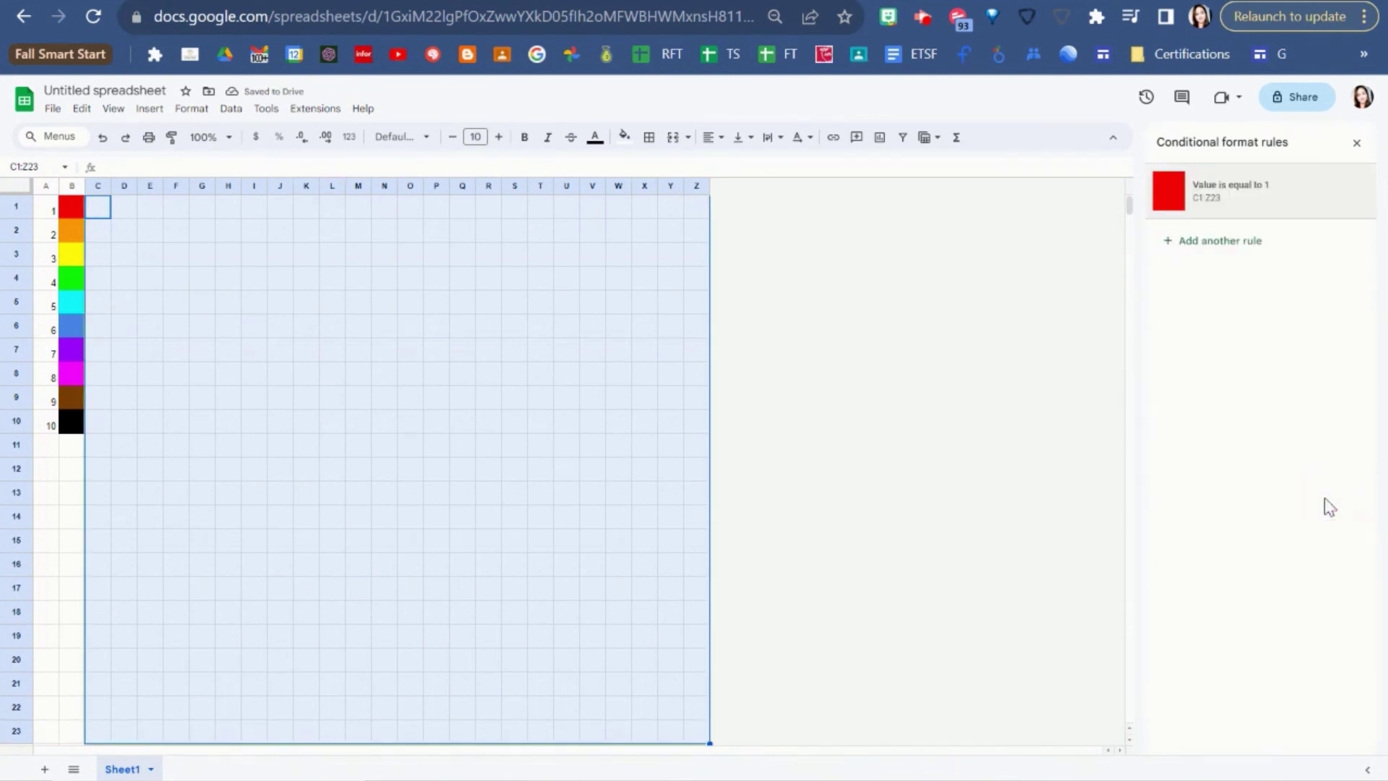
Test the red rule by entering 1 in H5 and 2 in I5
left_click(254, 262)
left_click(229, 309)
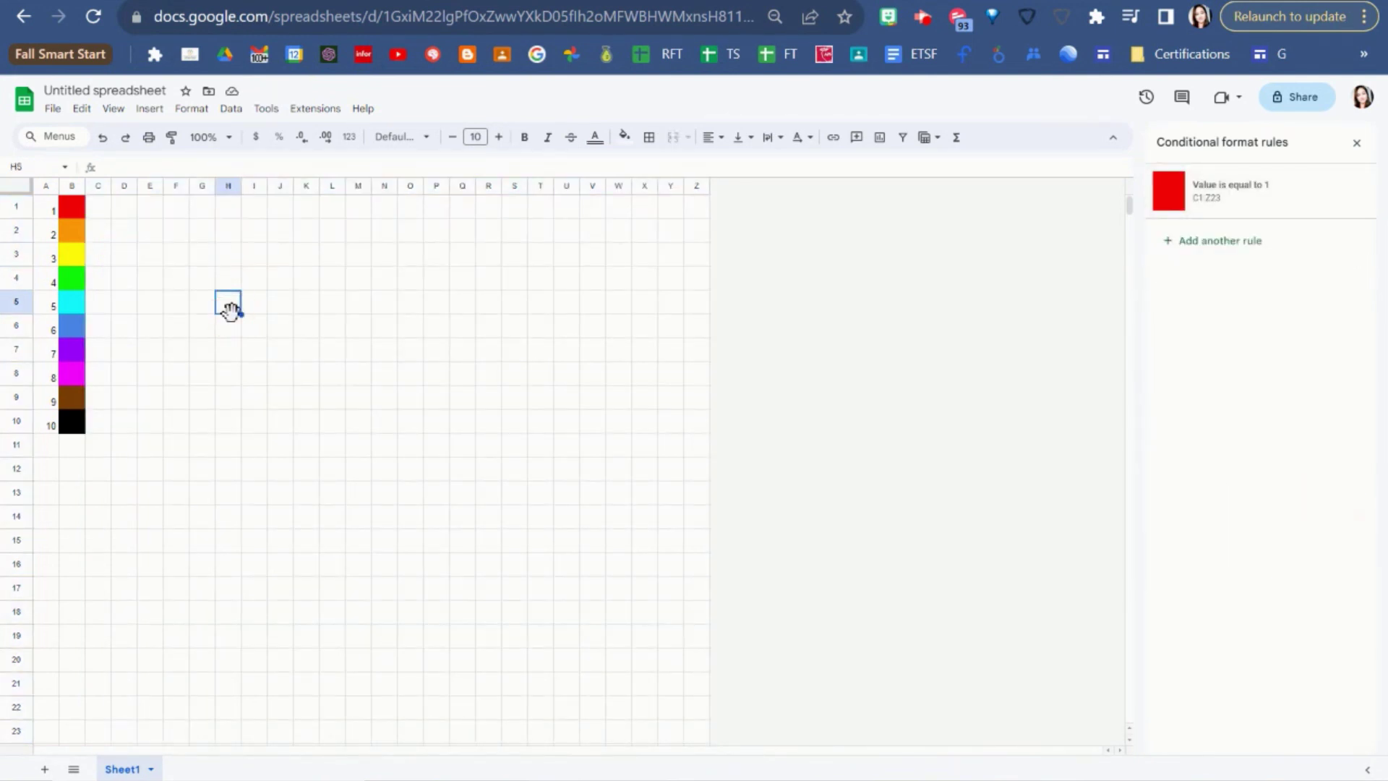
type("1")
key("Tab")
type("2")
key("Tab")
key("Down")
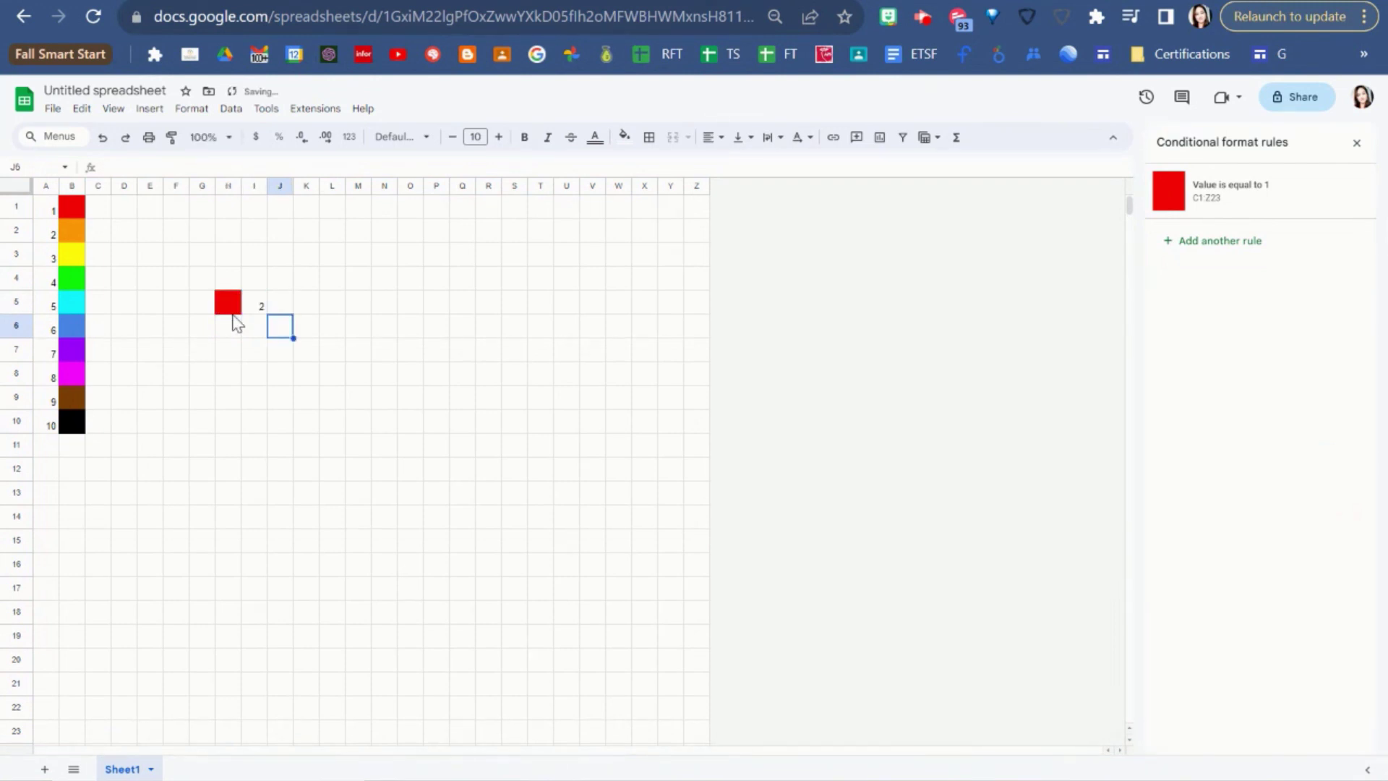
Overwrite I5 with 1 and continue entering 1 down through cell I8
key("Up")
key("Left")
type("1")
key("Return")
type("1")
key("Return")
type("1")
key("Return")
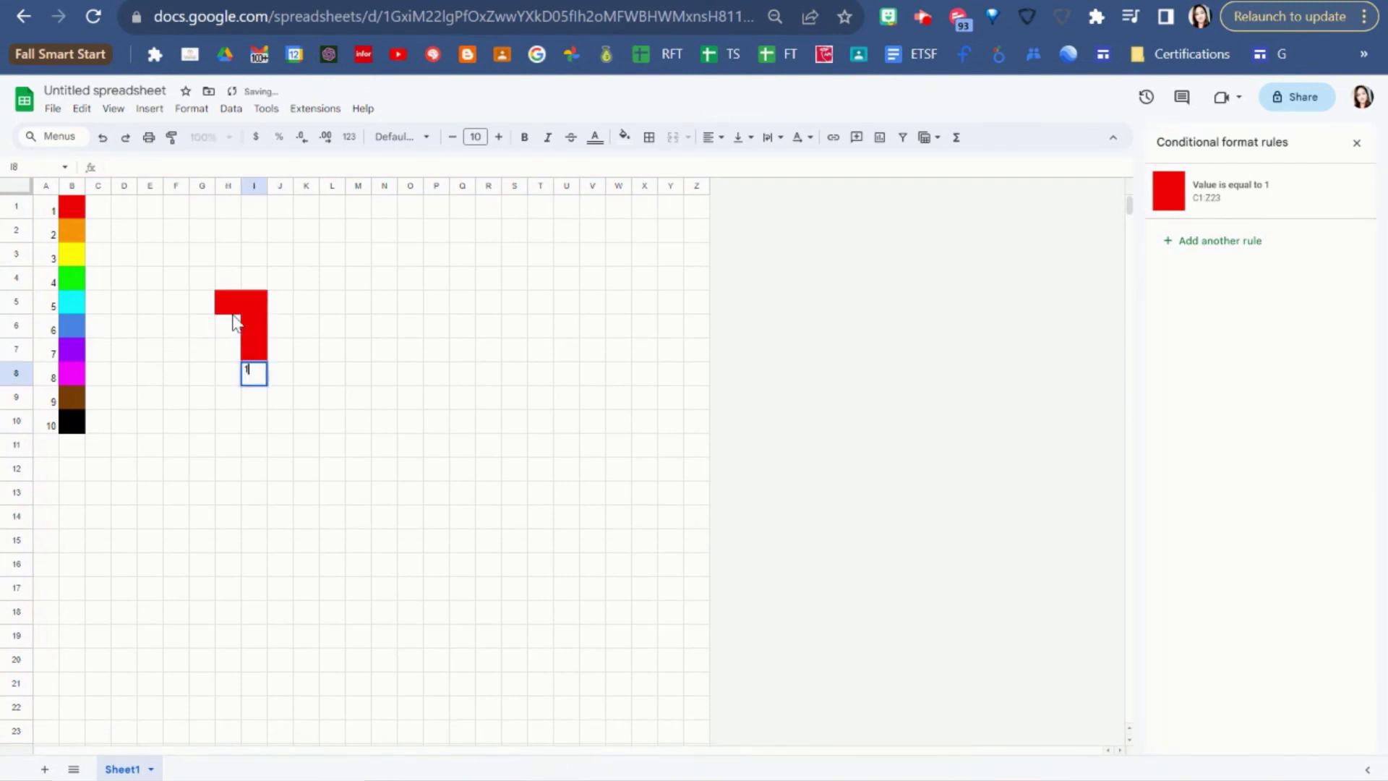
type("1")
key("Return")
key("Right")
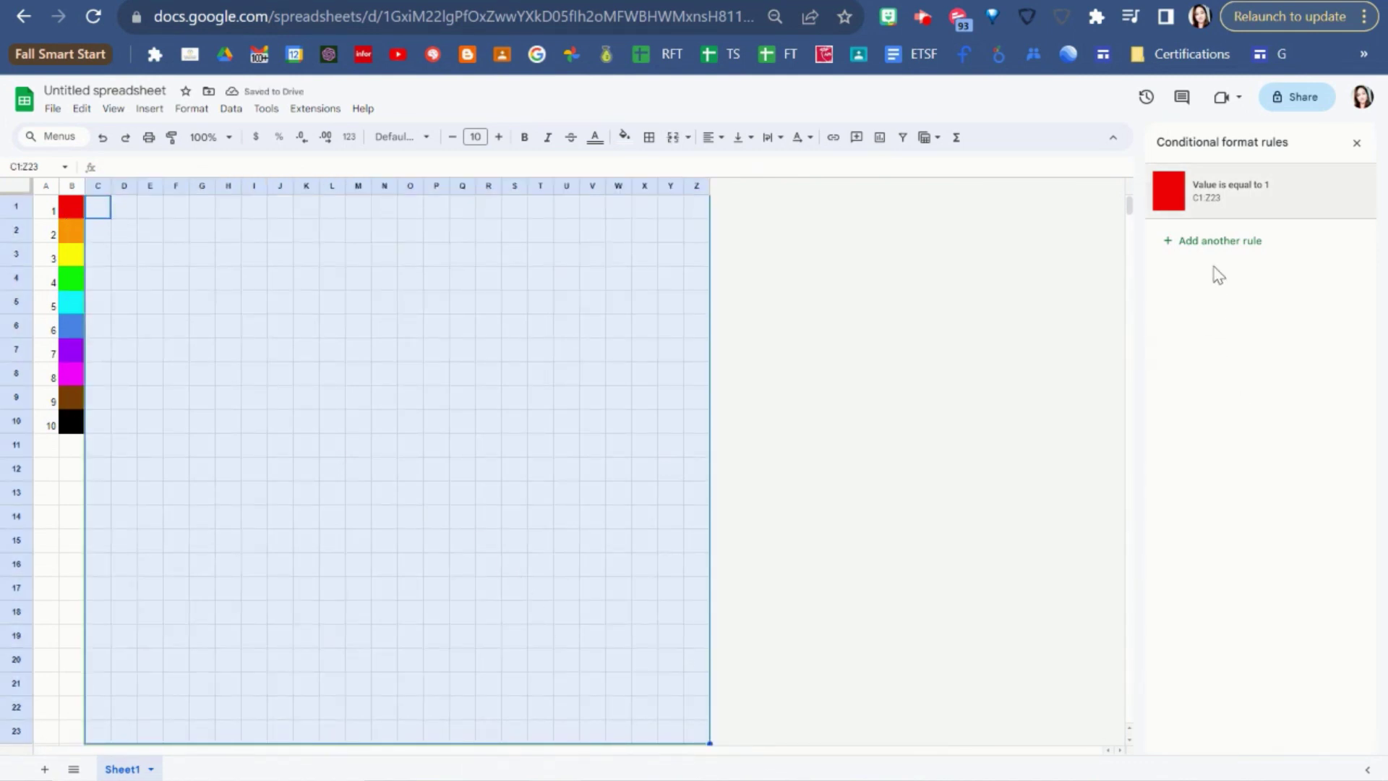
Add another conditional formatting rule for C1:Z23 that applies when a cell is equal to 2
left_click(1218, 241)
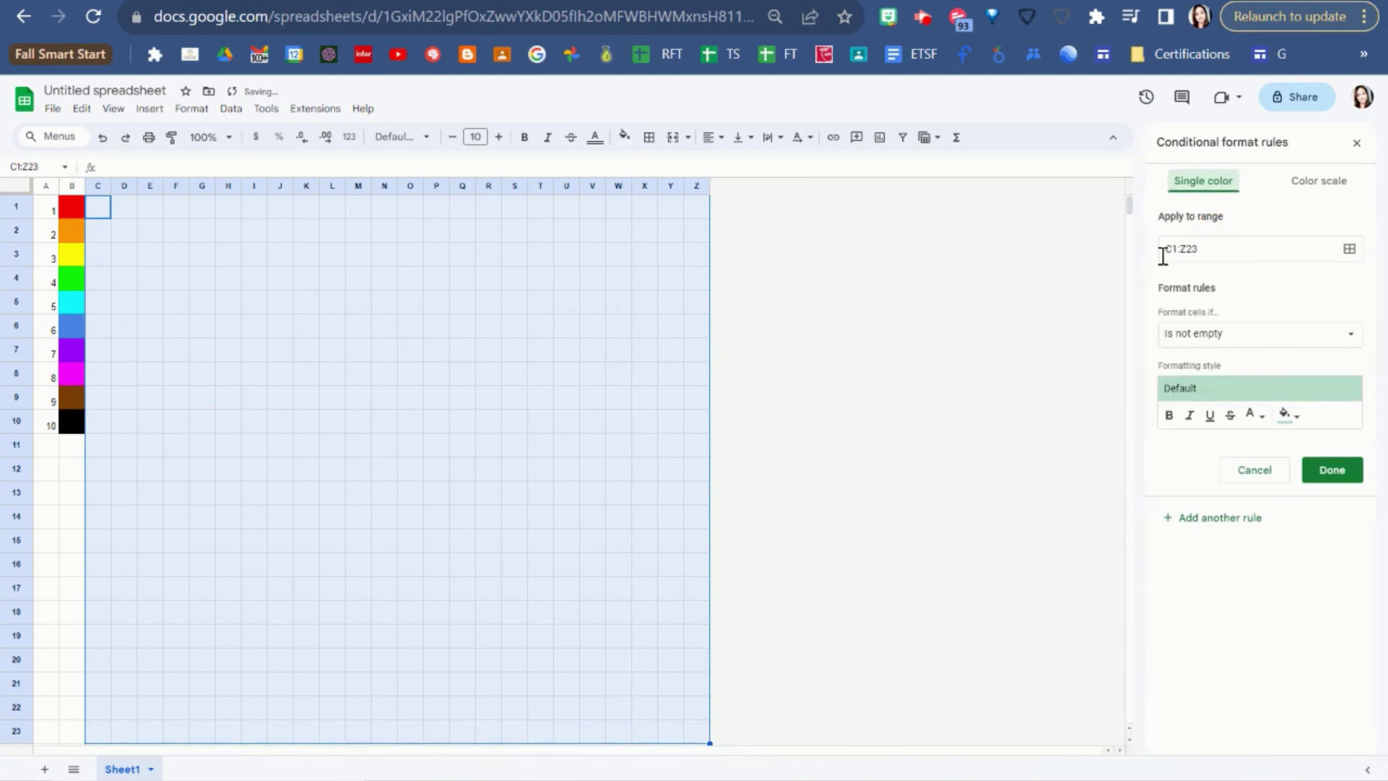
left_click(1214, 349)
left_click(1226, 661)
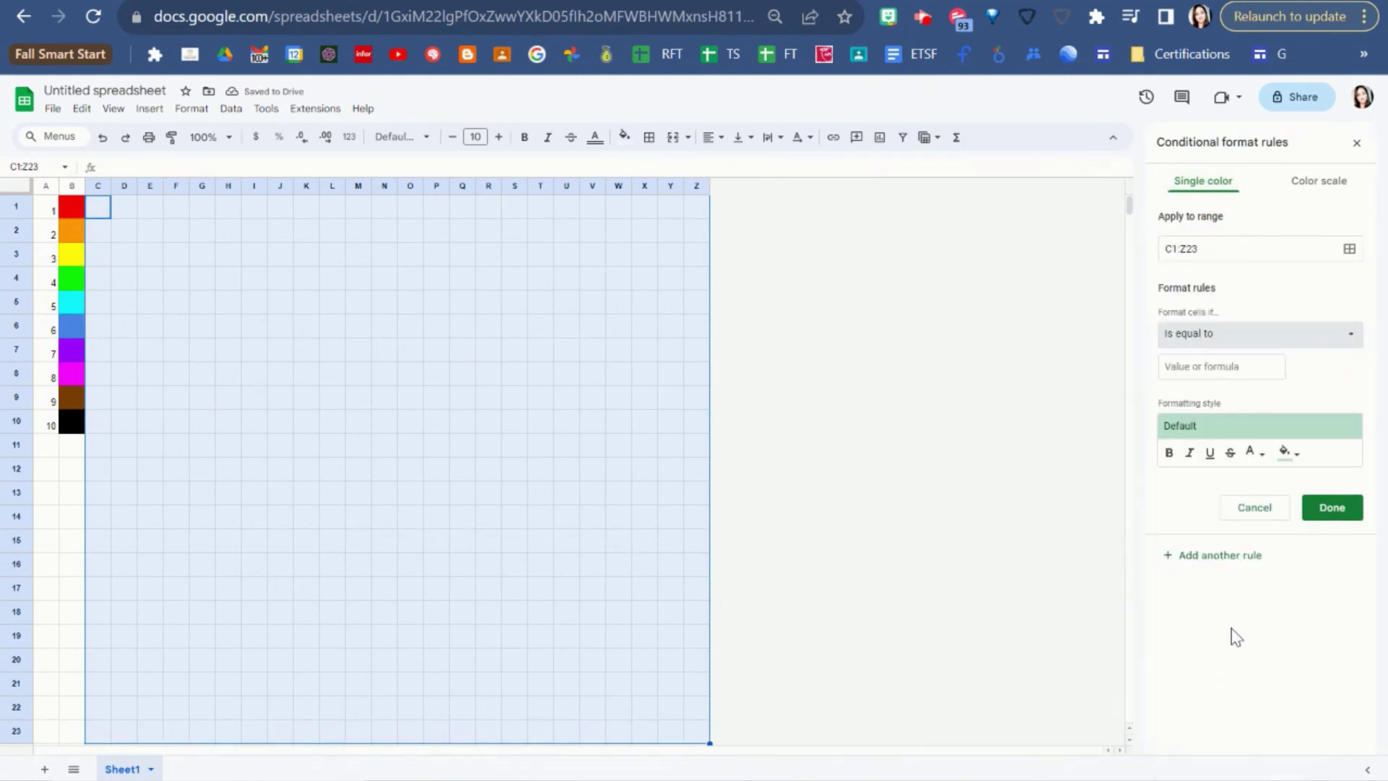
left_click(1200, 365)
type("2")
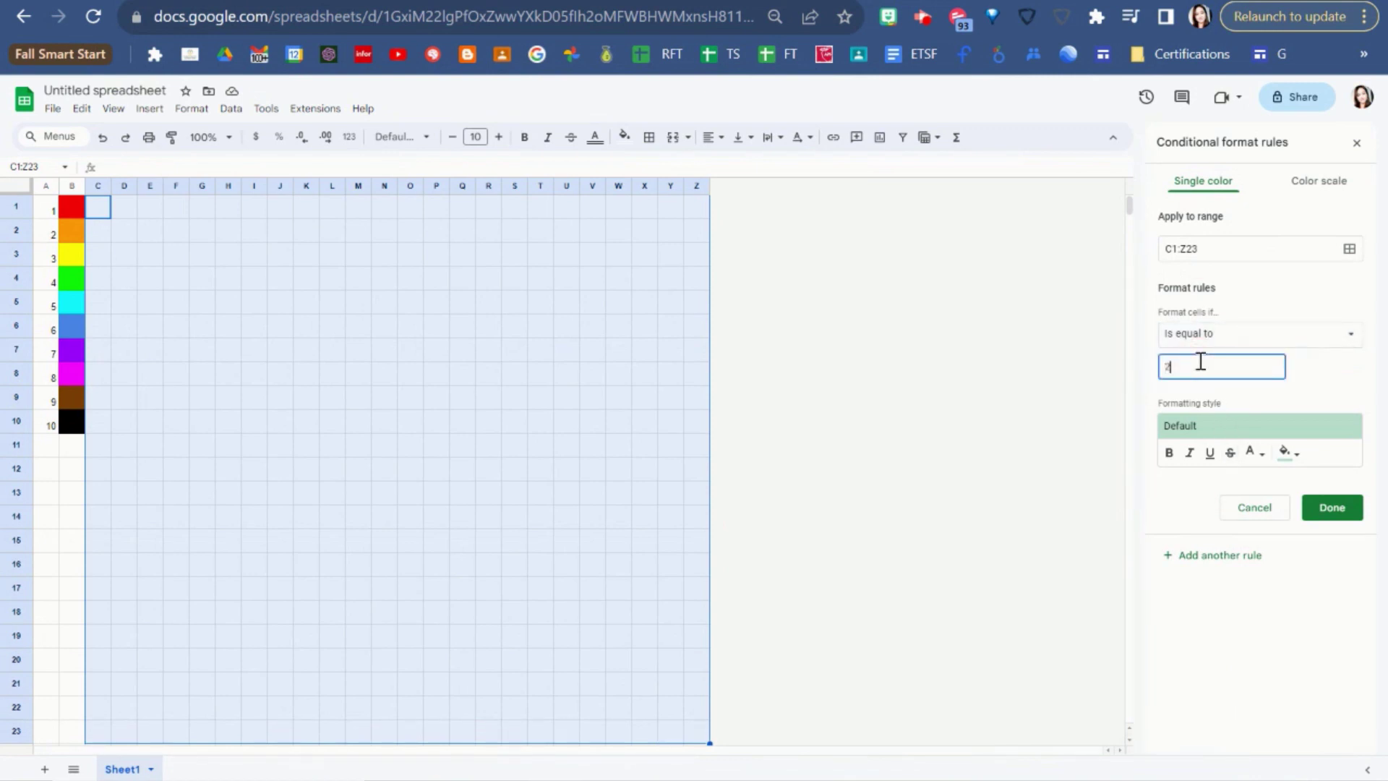
Set the text and fill colors of the rule for value 2 to orange, save it, and start another rule
left_click(1255, 454)
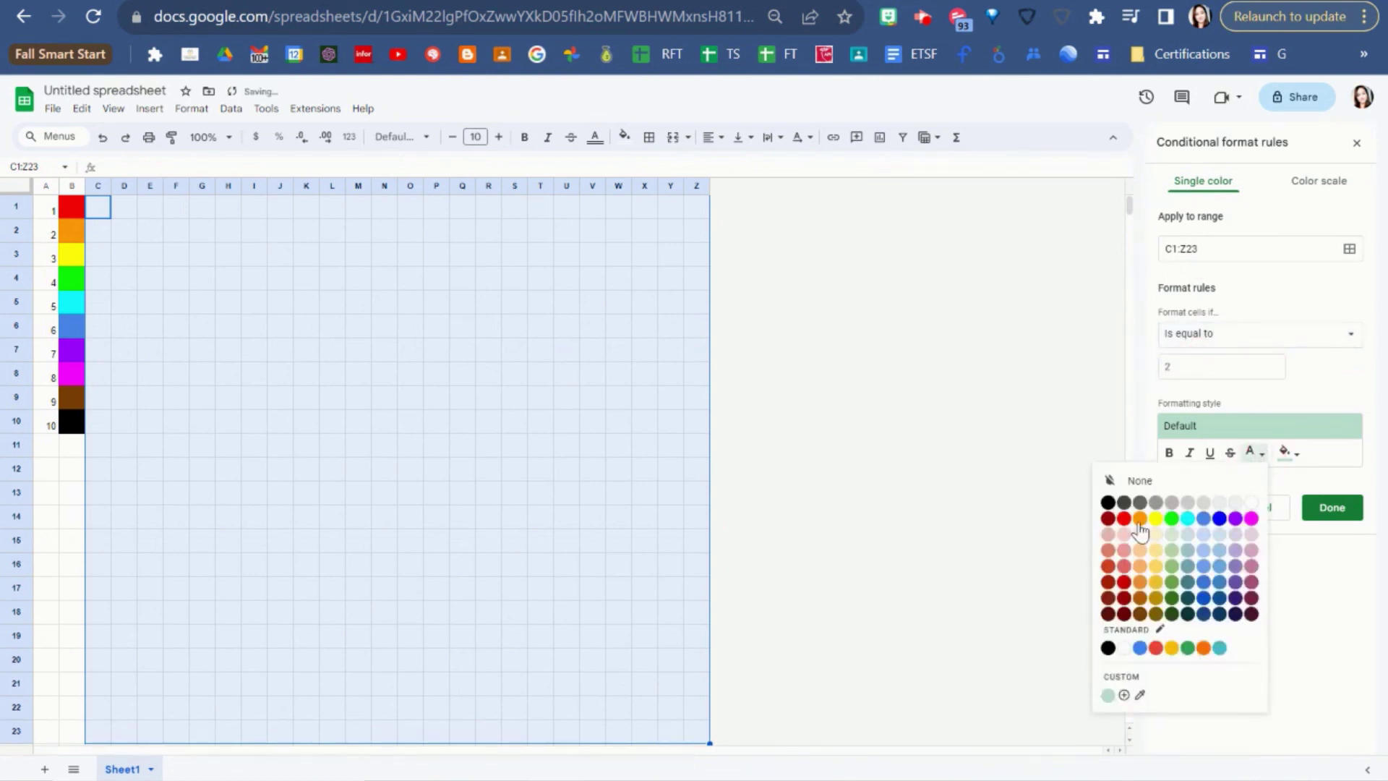
left_click(1139, 522)
left_click(1286, 453)
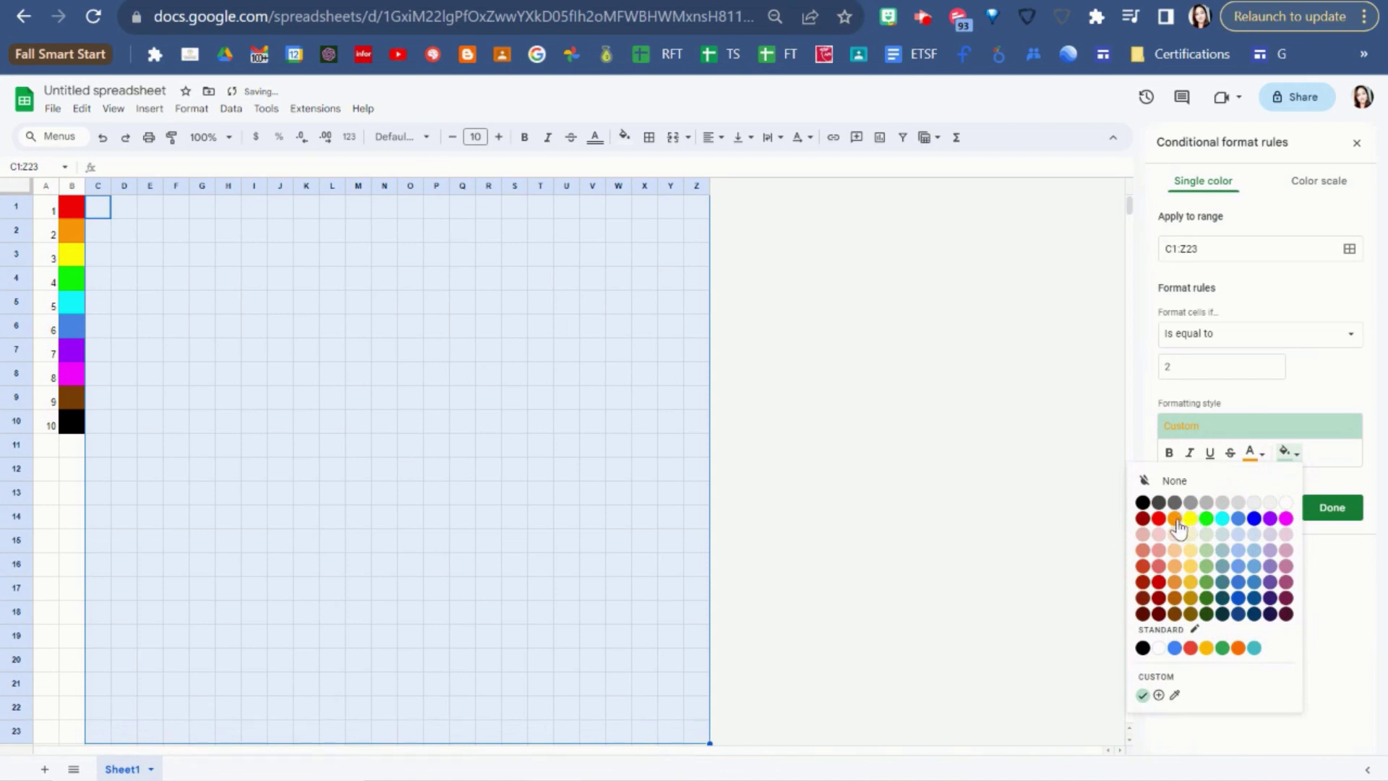
left_click(1174, 518)
left_click(1327, 509)
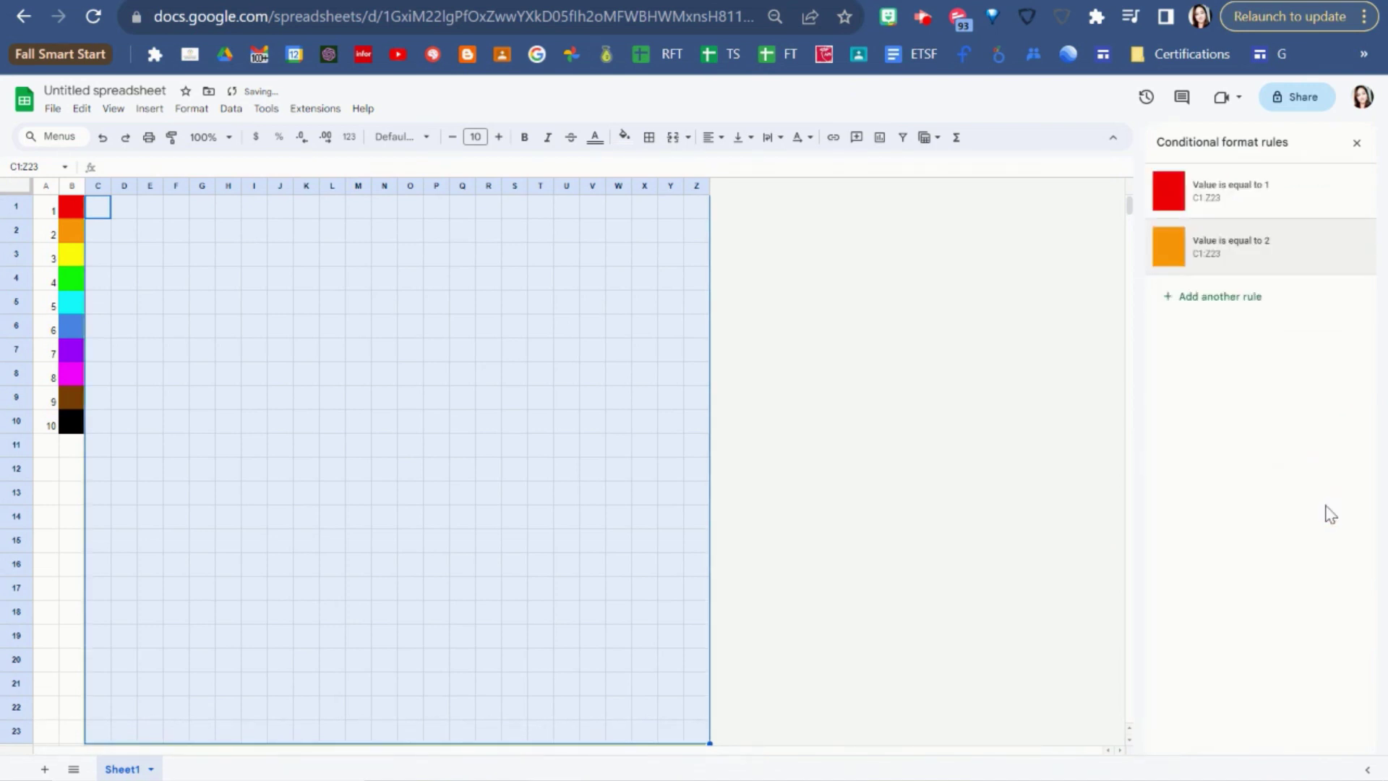
left_click(1201, 298)
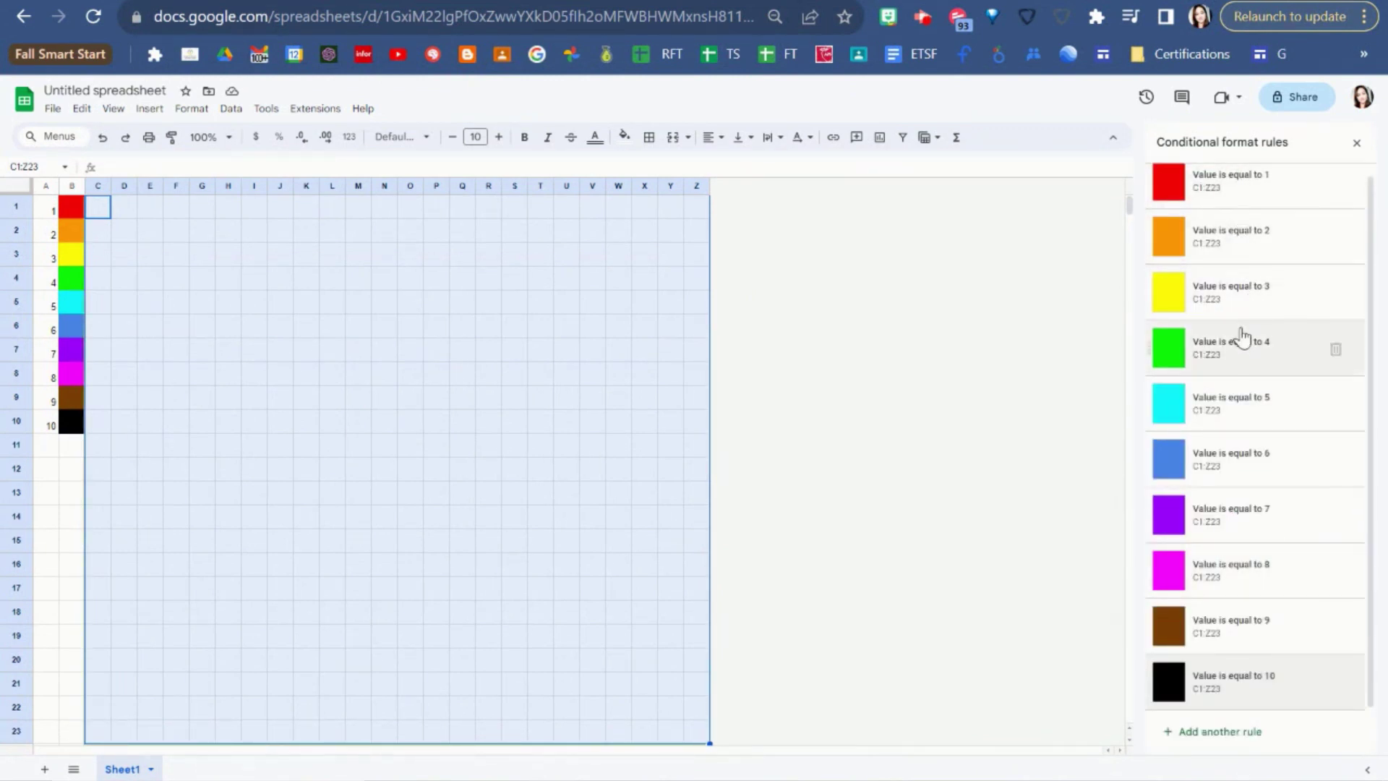
Test the color rules by entering 1 in L7, 2 in M7, 3 in M8 and 4 in M9
left_click(344, 346)
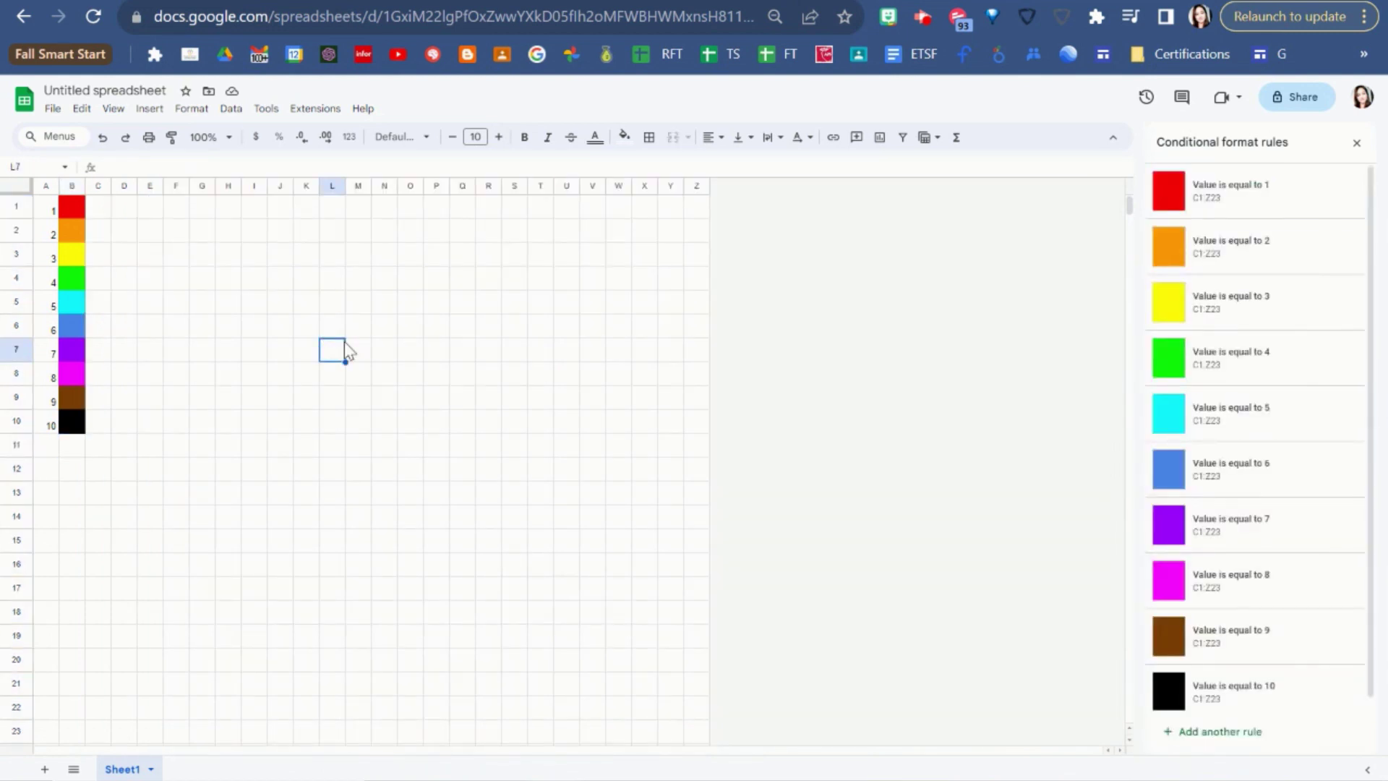
type("1")
key("Right")
type("2")
key("Return")
type("3")
key("Return")
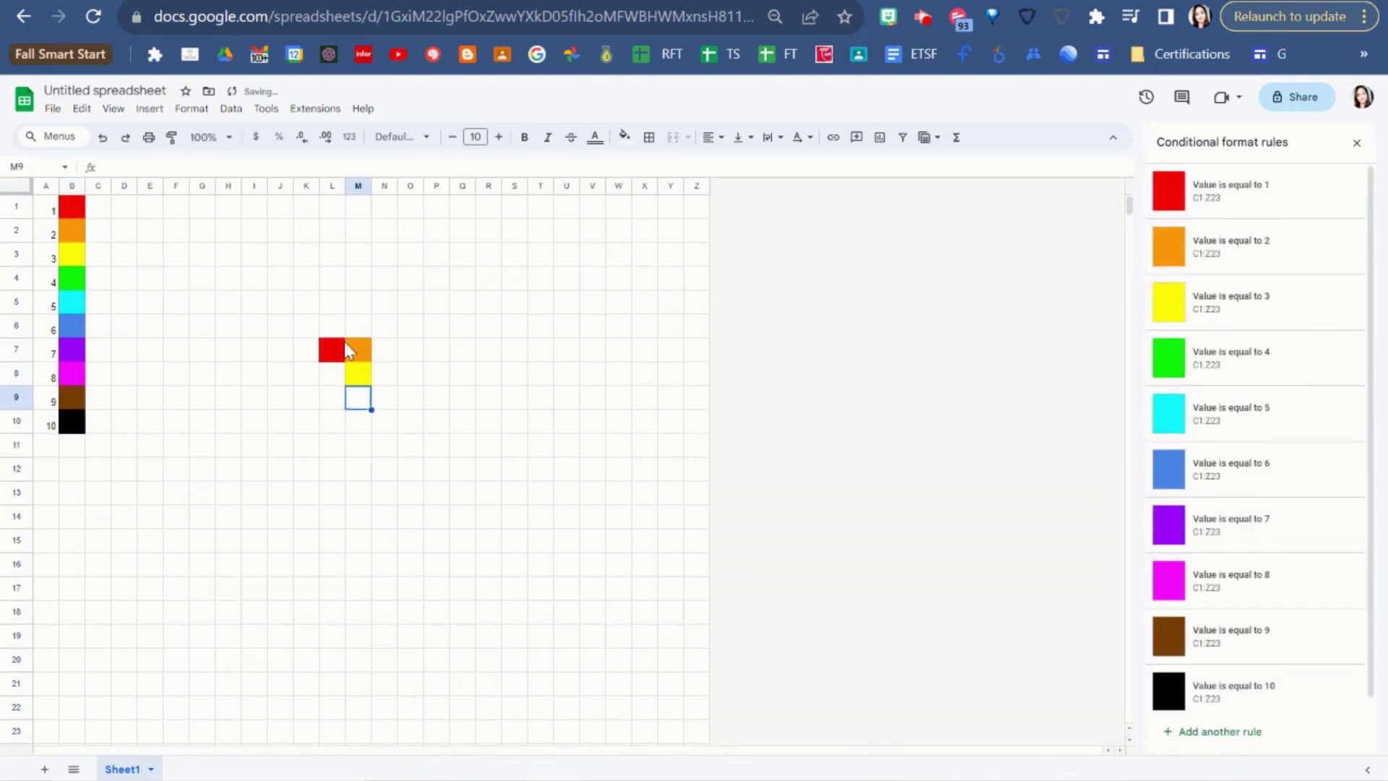
type("4")
key("Right")
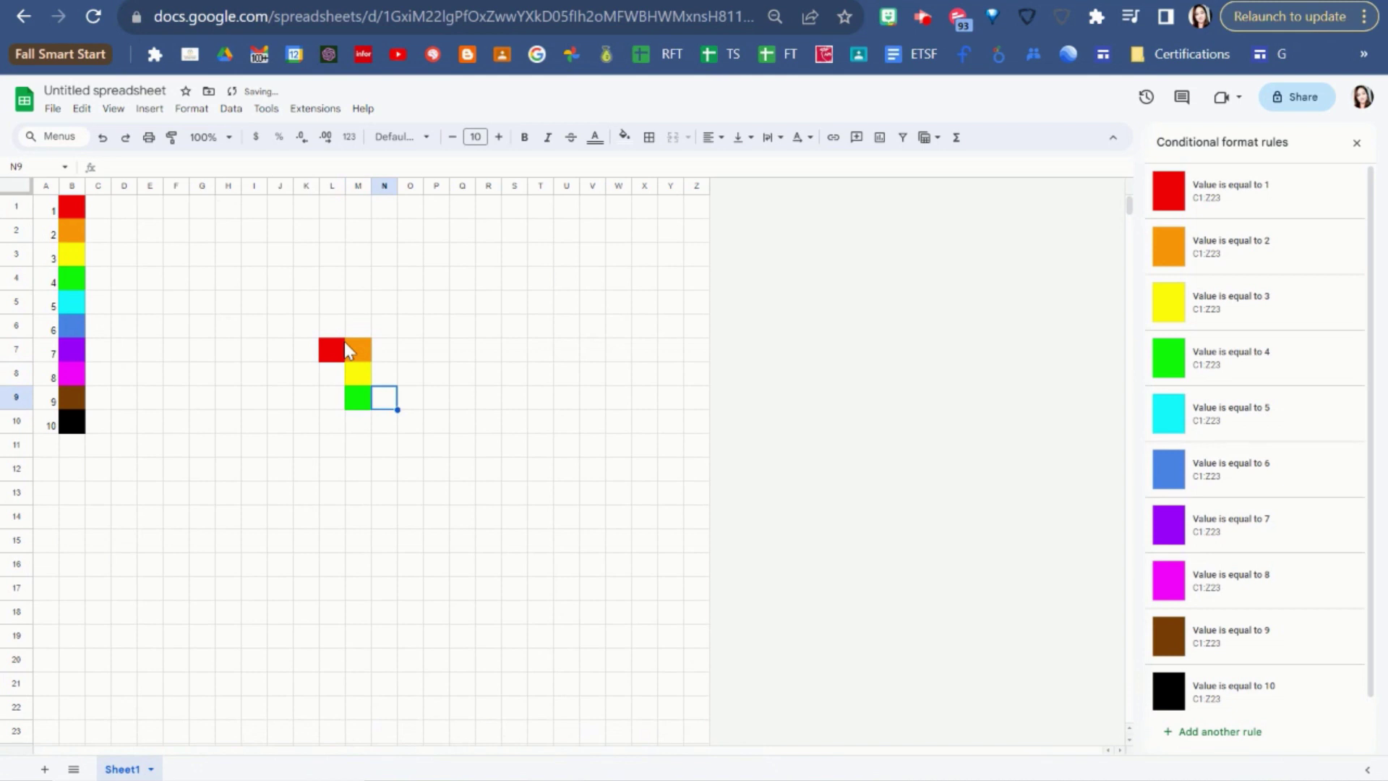
Enter 5 in N9, 6 in O8 and 7 in P8 to test further color rules
type("5")
key("Right")
key("Up")
type("6")
key("Right")
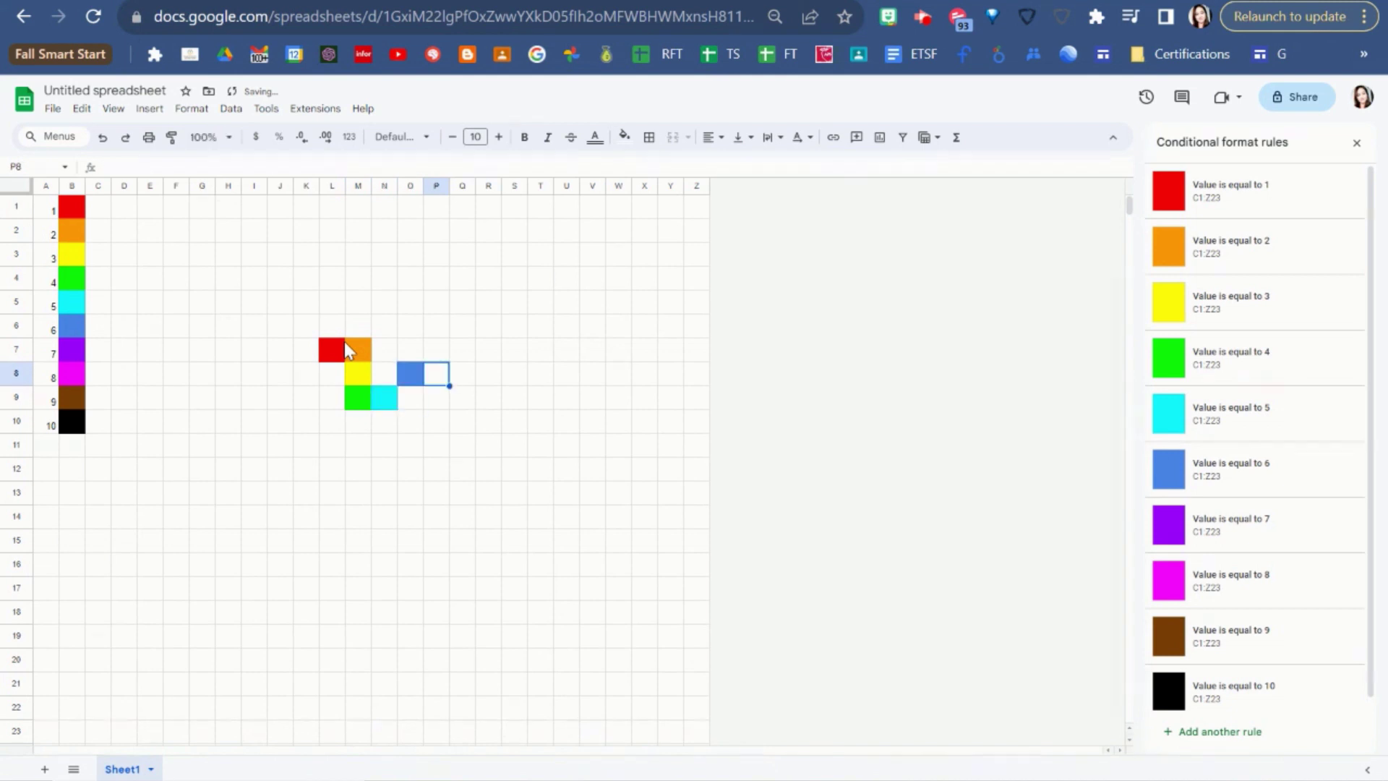
type("7")
key("Return")
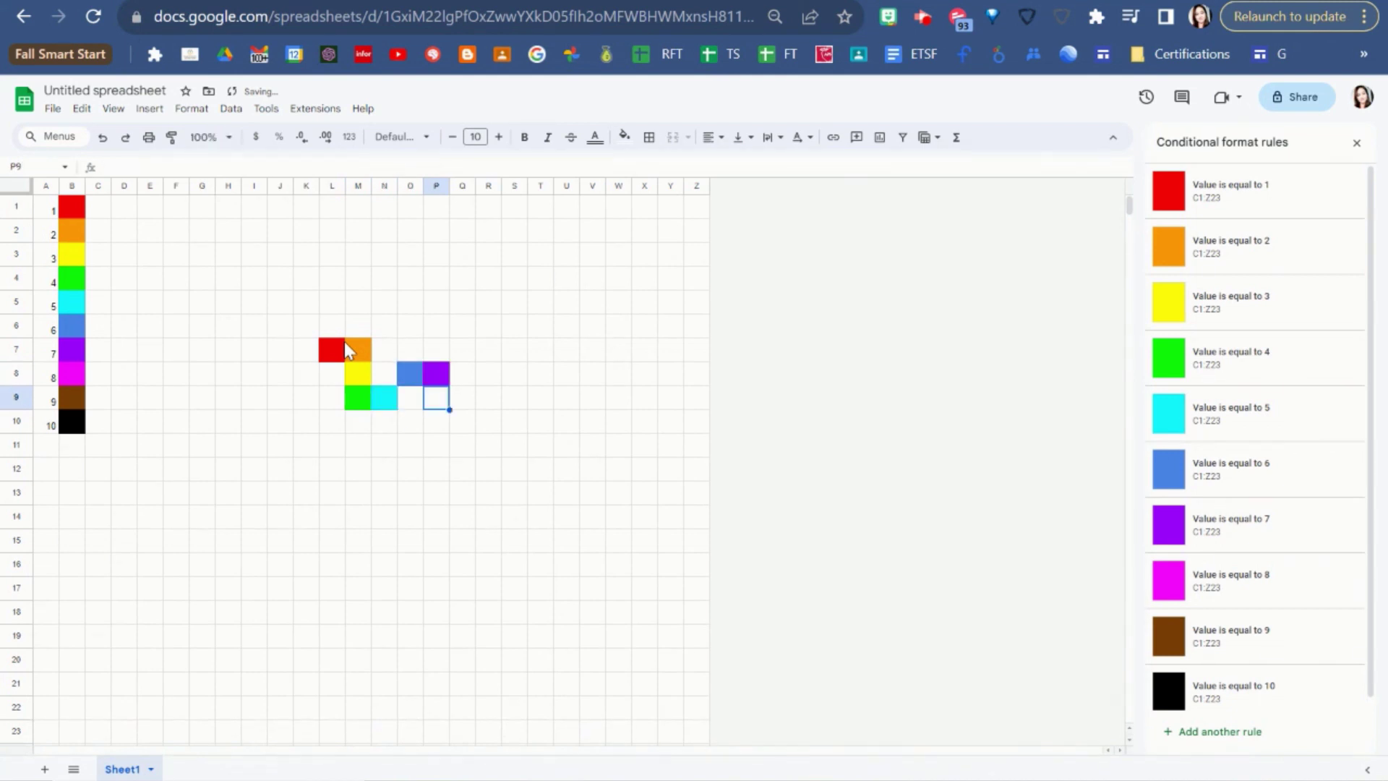
Enter 10 in K13 as a first black pixel below the colored test cells
key("Down")
key("Down")
key("Left")
key("Left")
key("Left")
key("Down")
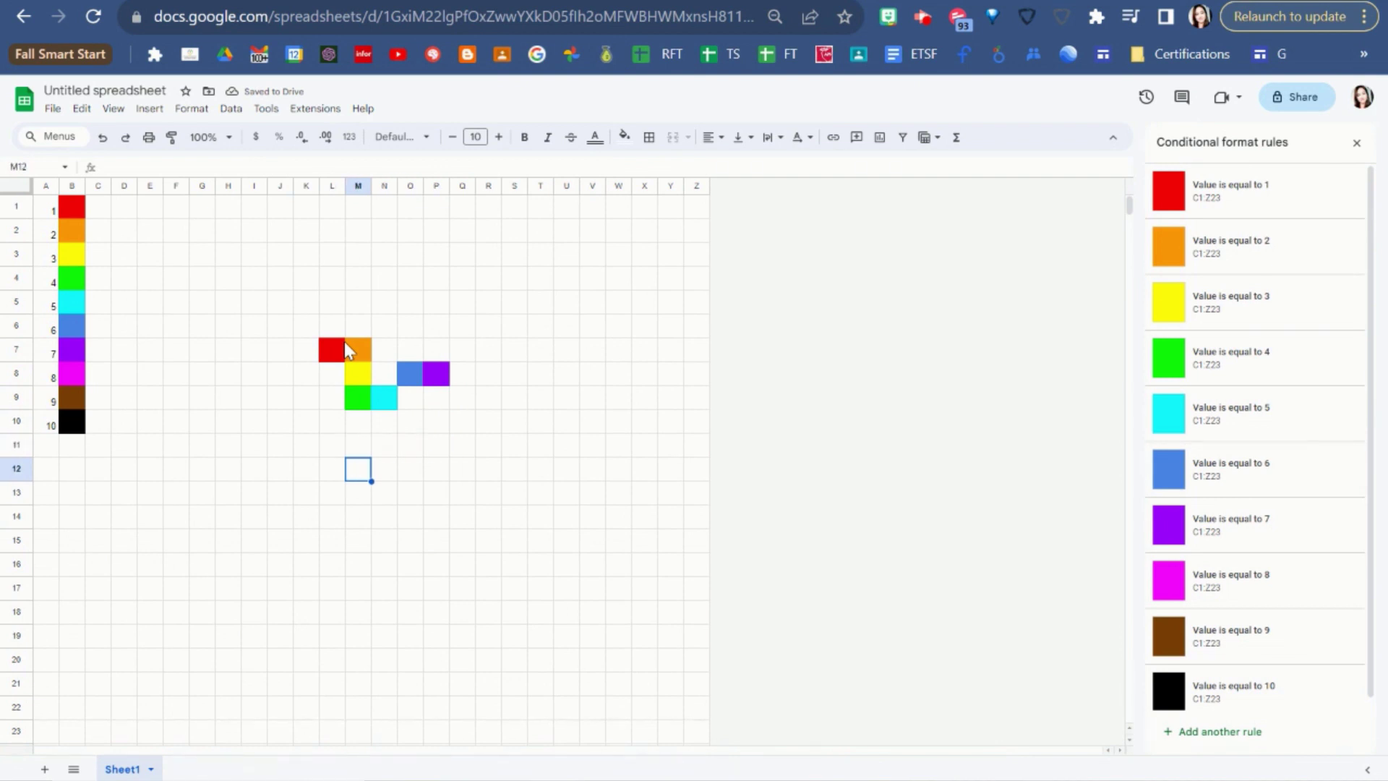
key("Down")
key("Left")
key("Left")
key("Return")
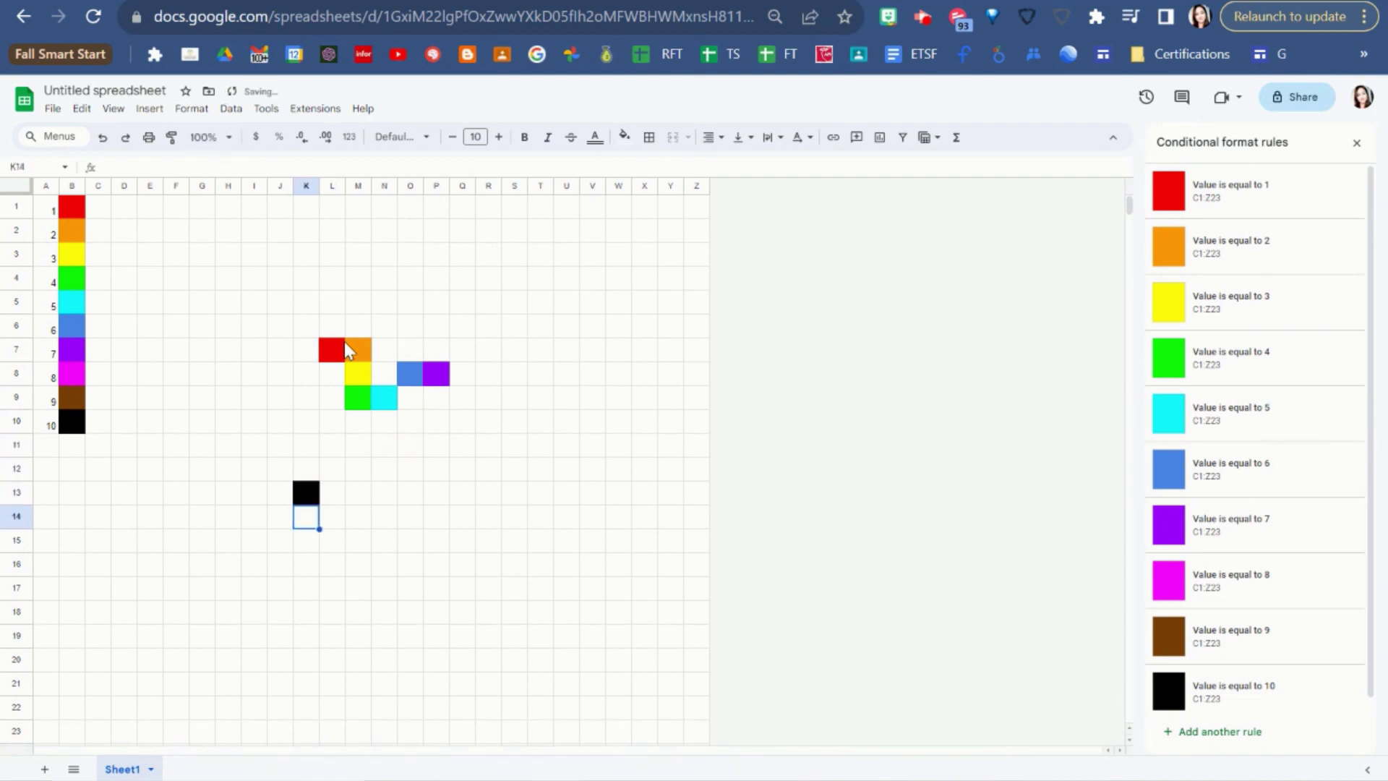
Extend the black pixels into a curved outline by entering 10 in L14, M14, N14 and O13
key("Right")
type("10")
key("Right")
type("10")
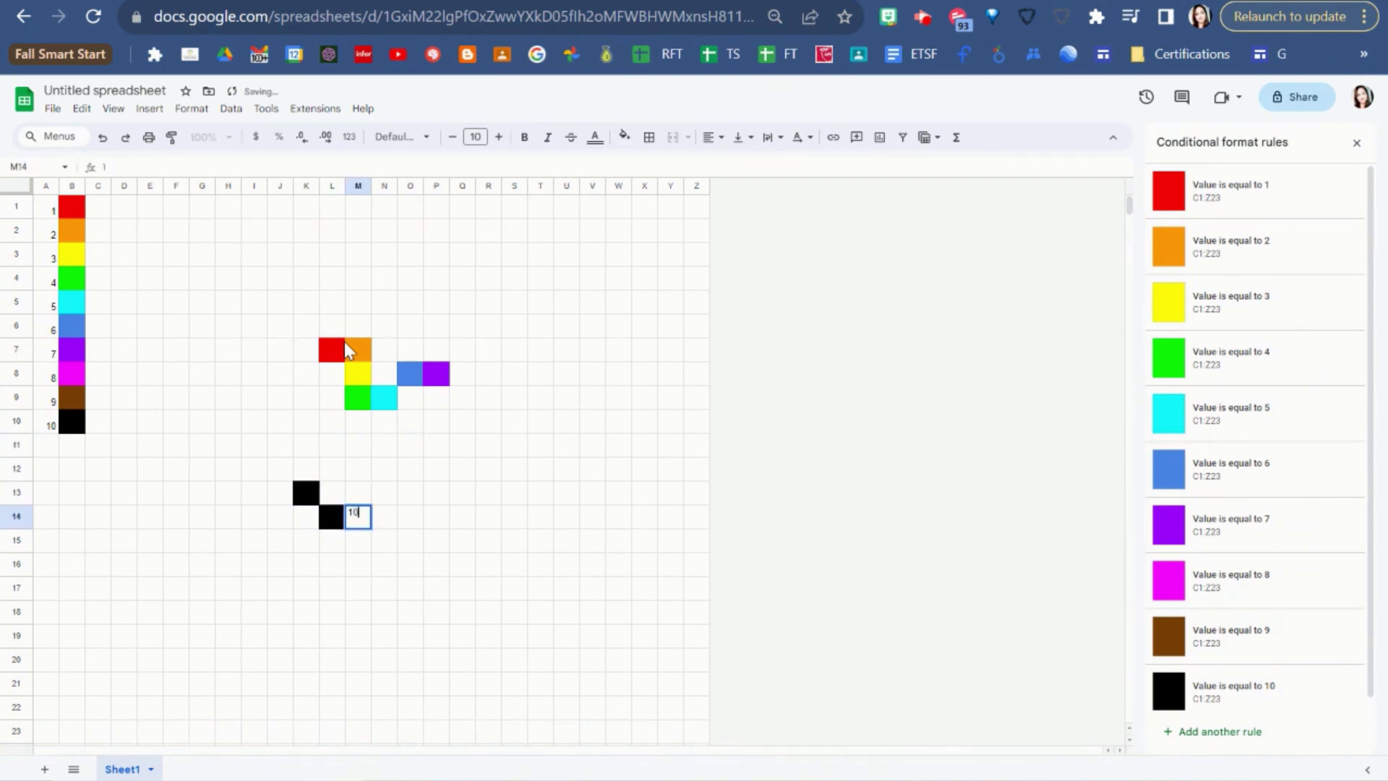
key("Right")
type("10")
key("Right")
key("Up")
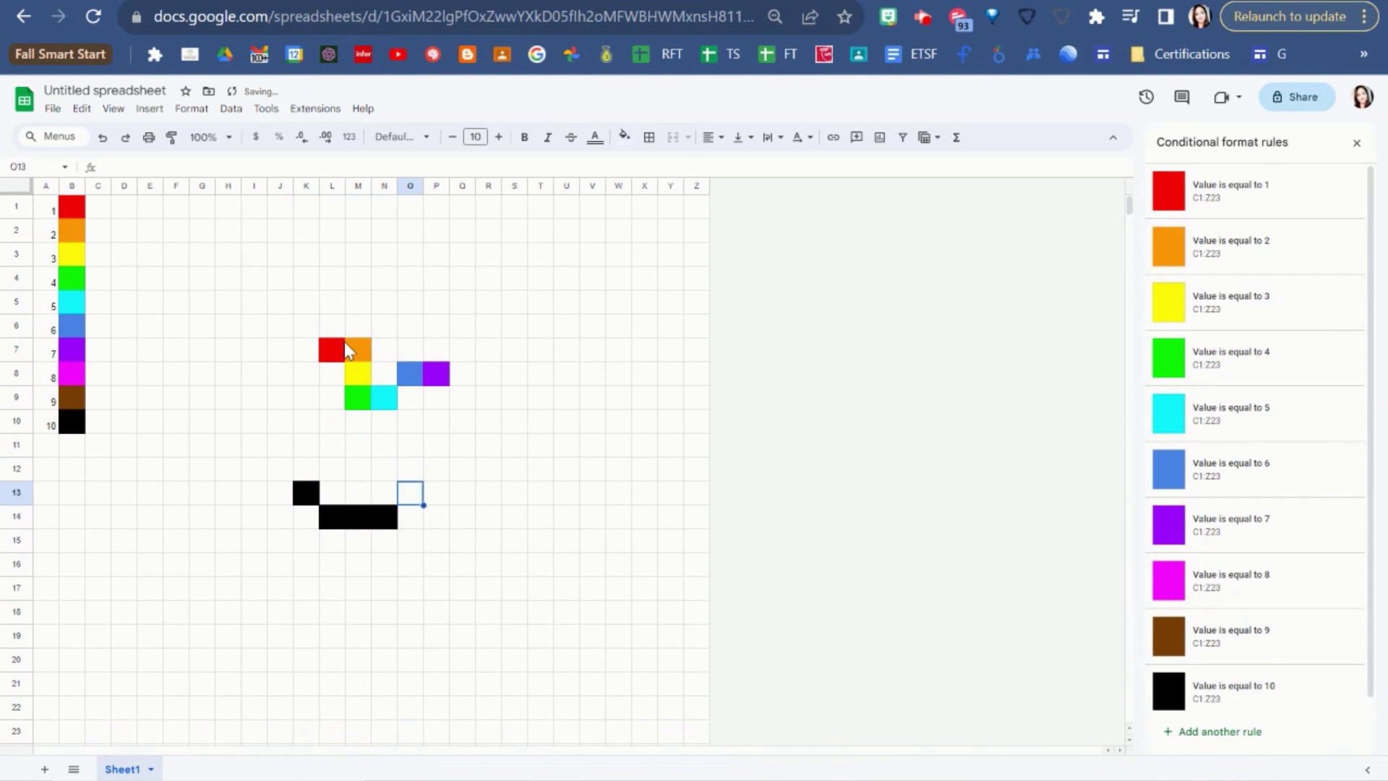
type("10")
key("Left")
Fill cells L13 to N13 inside the black outline with 3 for yellow pixels
key("Down")
key("Left")
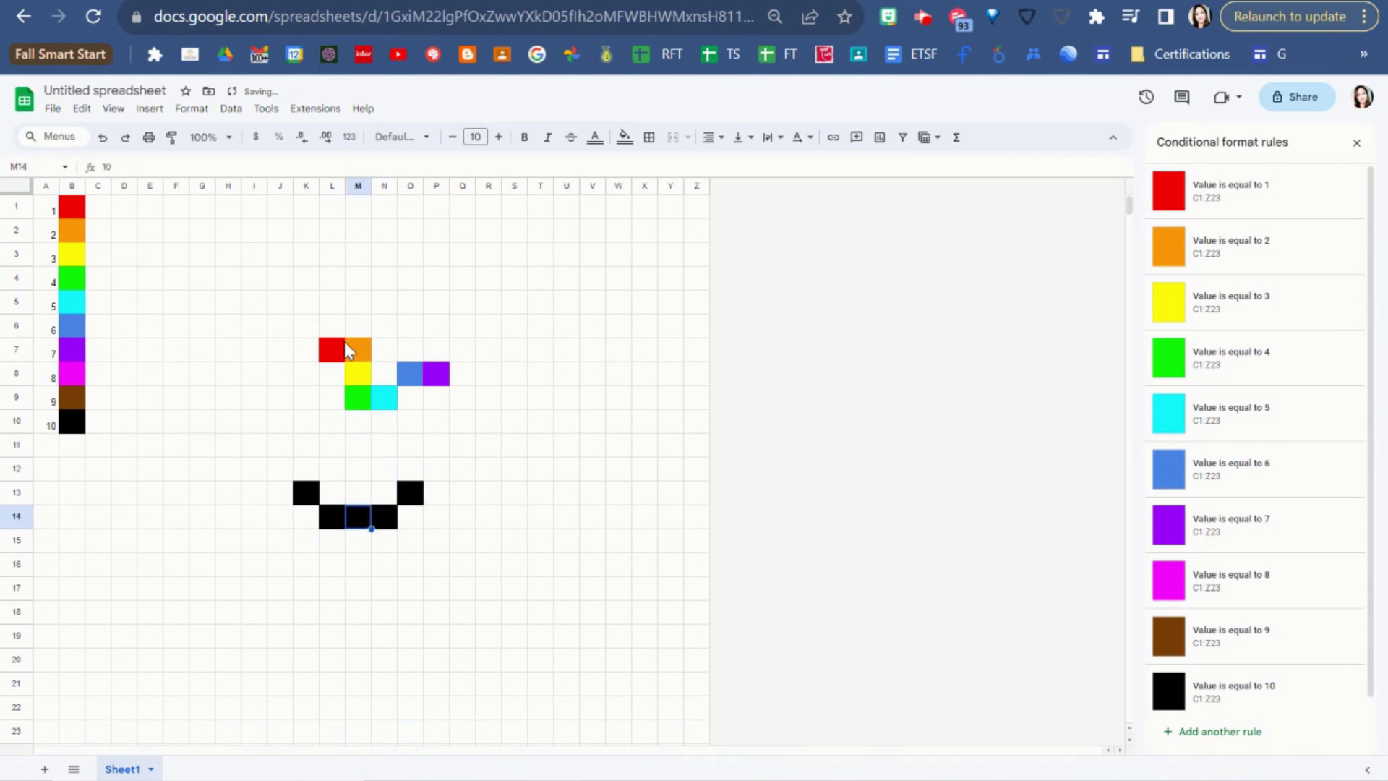
key("Left")
key("Up")
type("3")
key("Right")
type("3")
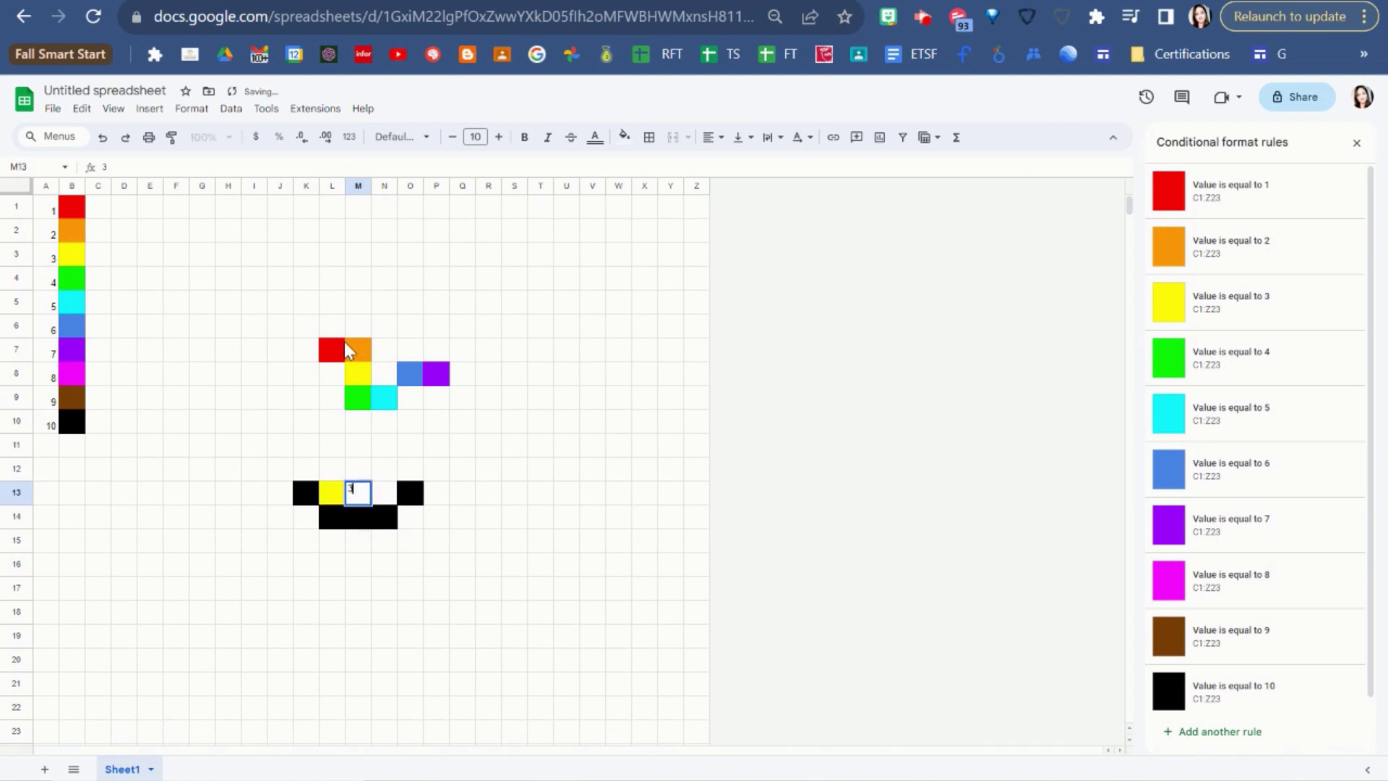
key("Right")
type("3")
key("Up")
Add a second yellow row by entering 3 in N12, M12, L12 and K12
type("3")
key("Left")
type("3")
key("Left")
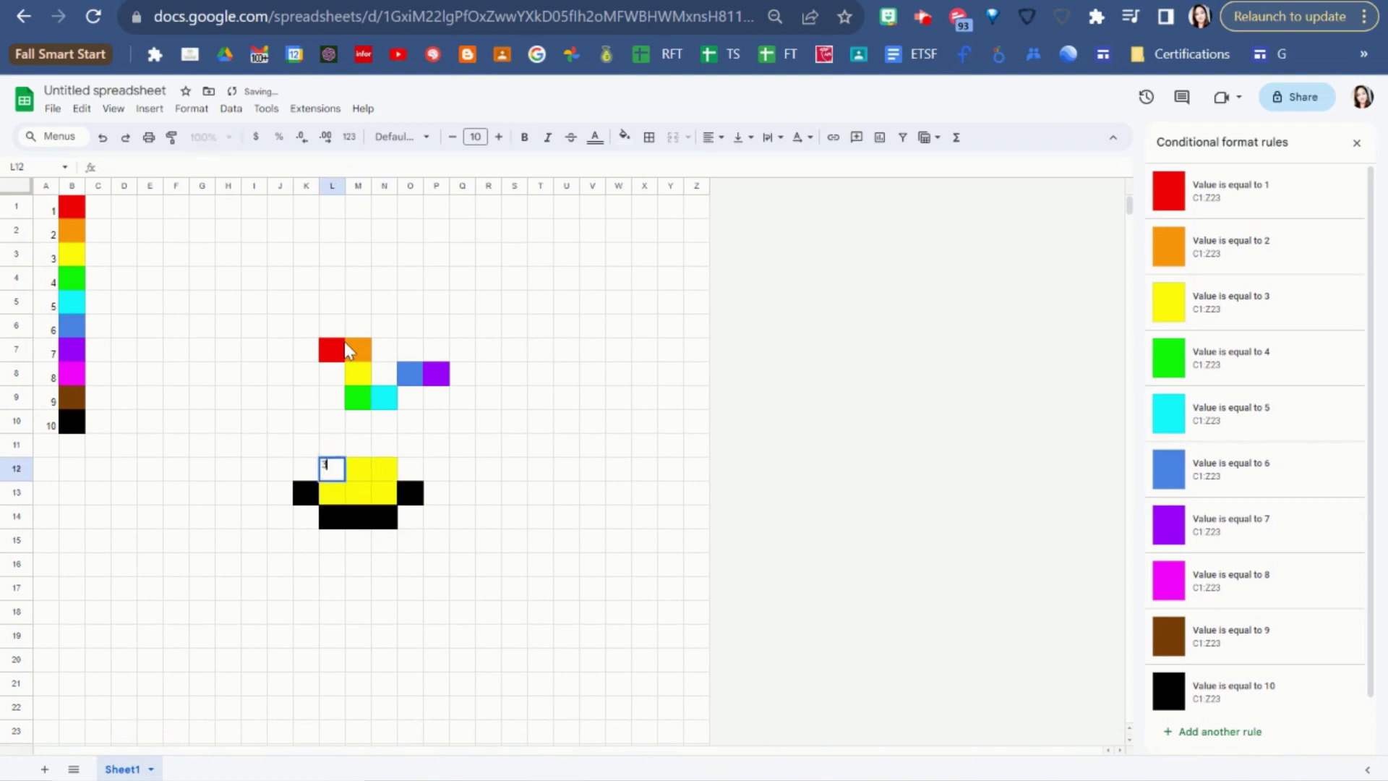
type("3")
key("Left")
type("3")
key("Left")
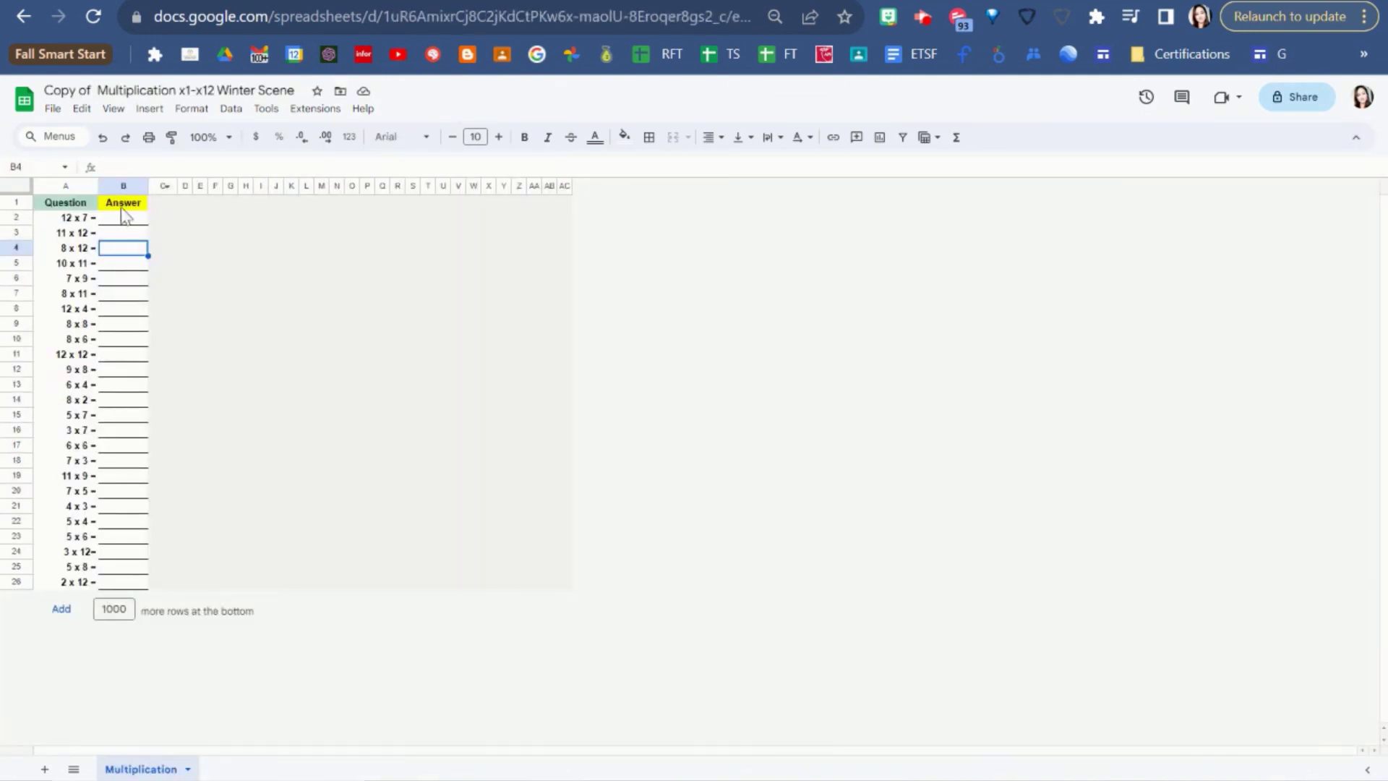
In the Multiplication x1-x12 Winter Scene copy, select the answer cell for 12 x 7
left_click(125, 223)
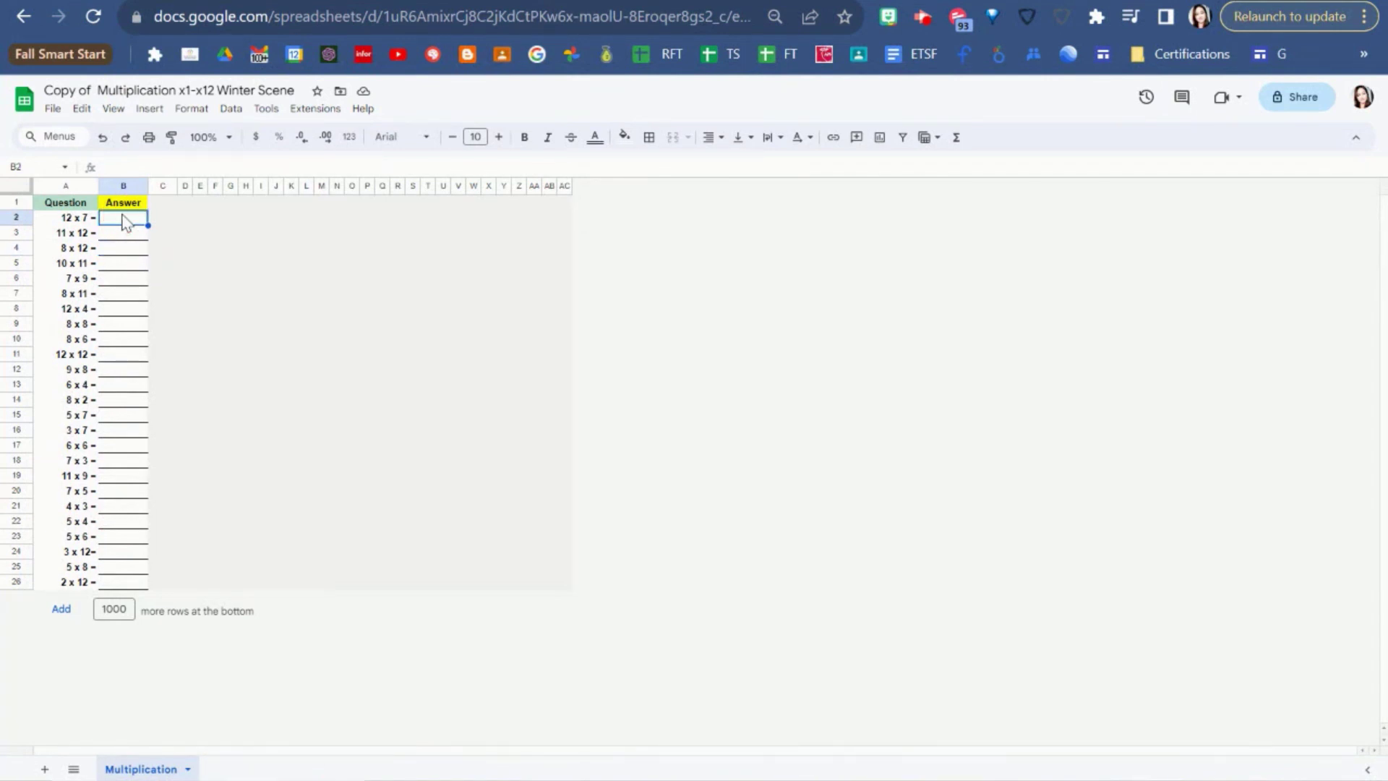